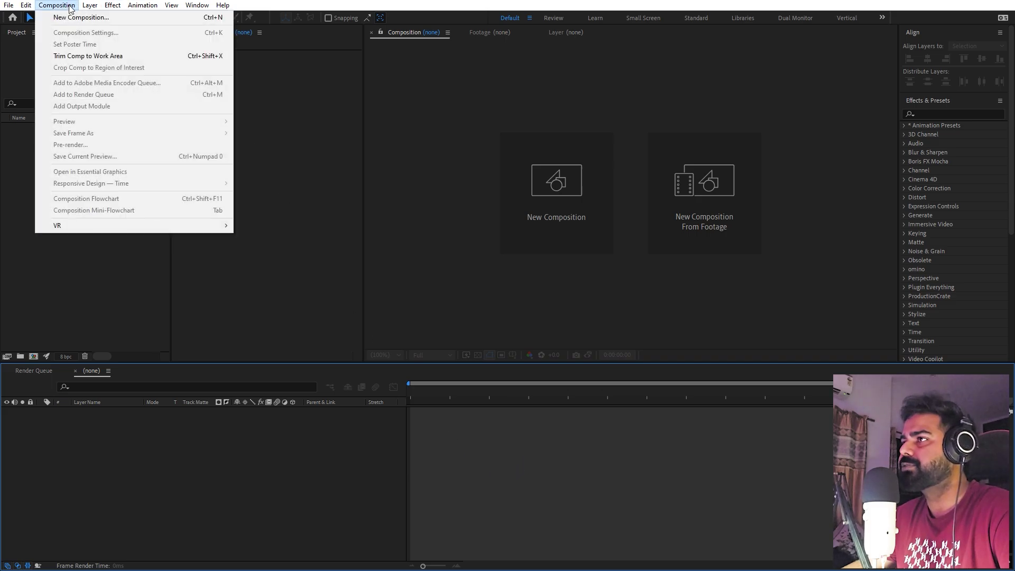
# Step: Create a composition named Main with the Social Media Landscape HD preset (1920×1080, 30 fps)
pyautogui.click(75, 16)
pyautogui.write('M')
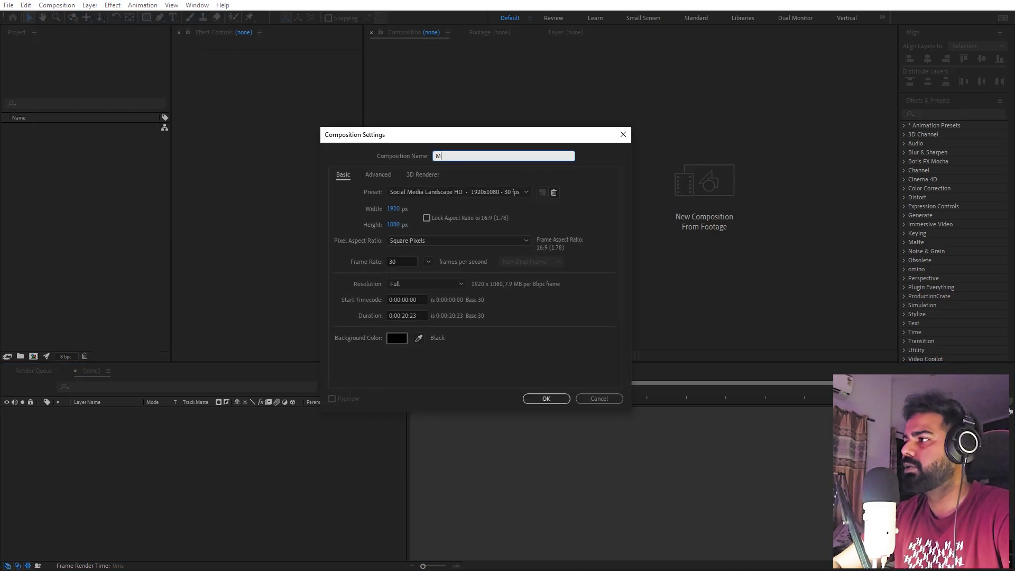
pyautogui.write('ain')
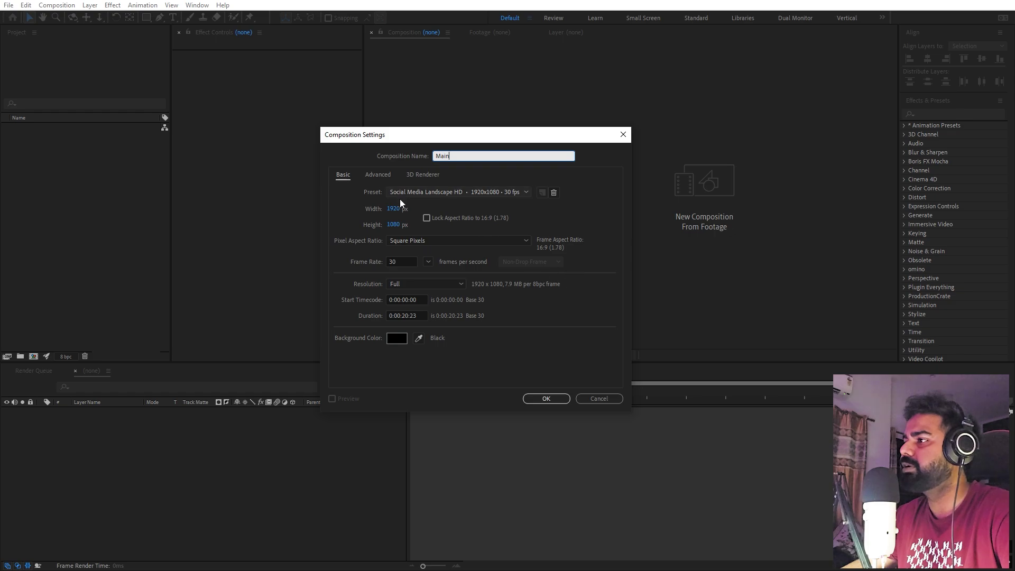
pyautogui.click(542, 400)
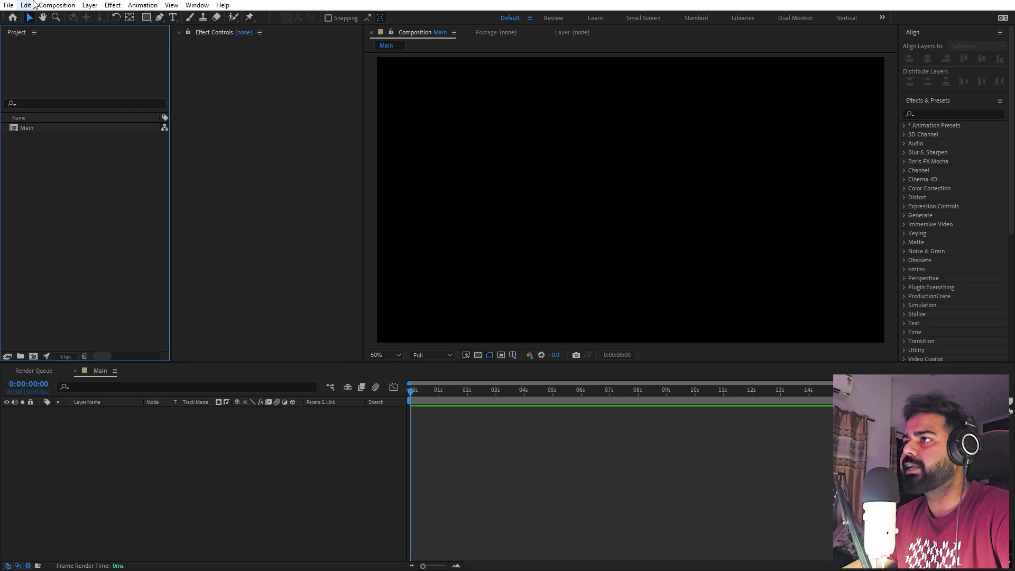
pyautogui.click(57, 5)
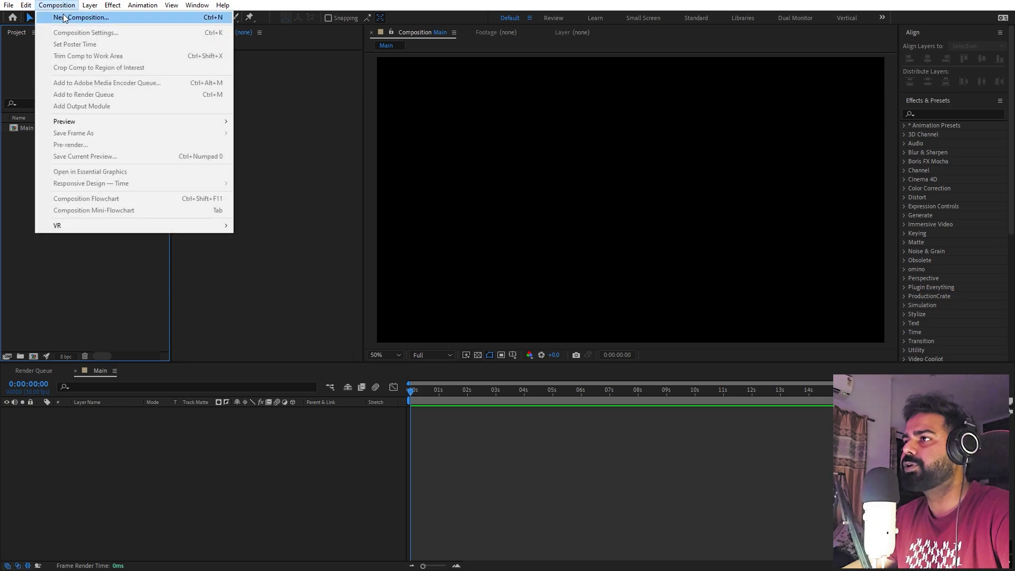
# Step: Create a second composition named Text
pyautogui.click(63, 15)
pyautogui.write('Text')
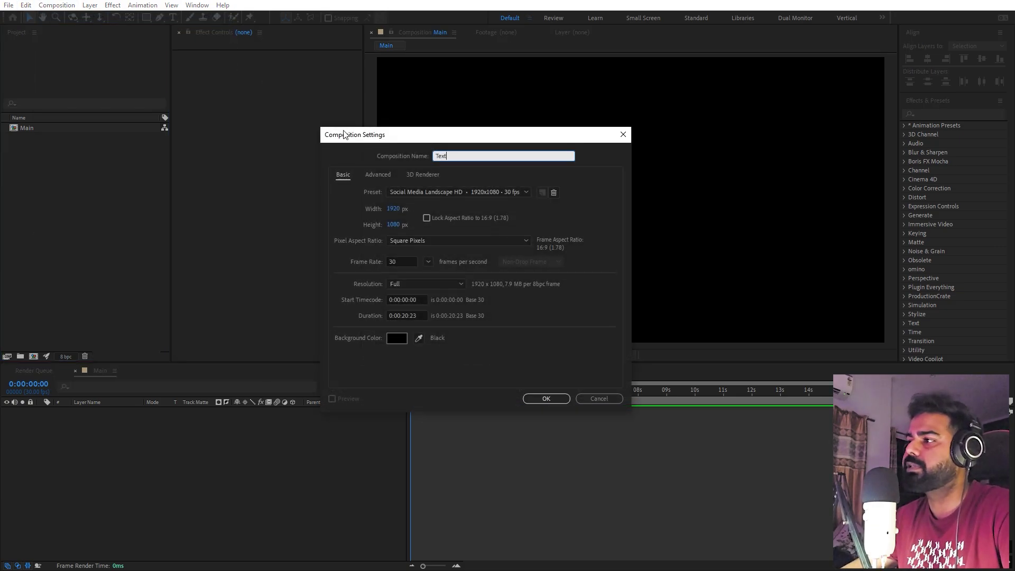
pyautogui.click(547, 400)
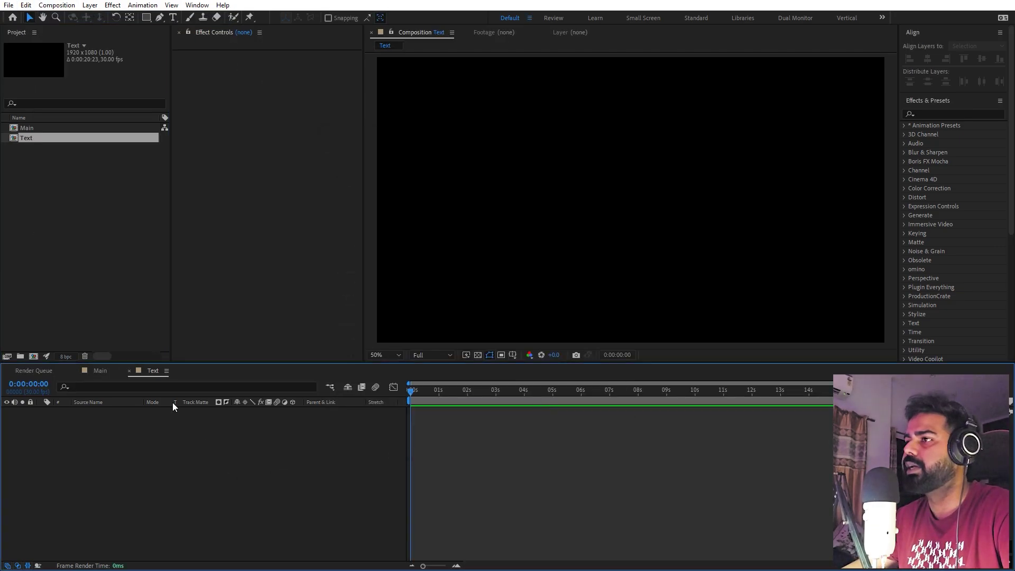
pyautogui.click(52, 190)
# Step: Add a large green 'text' layer centred horizontally in the Text comp
pyautogui.click(172, 17)
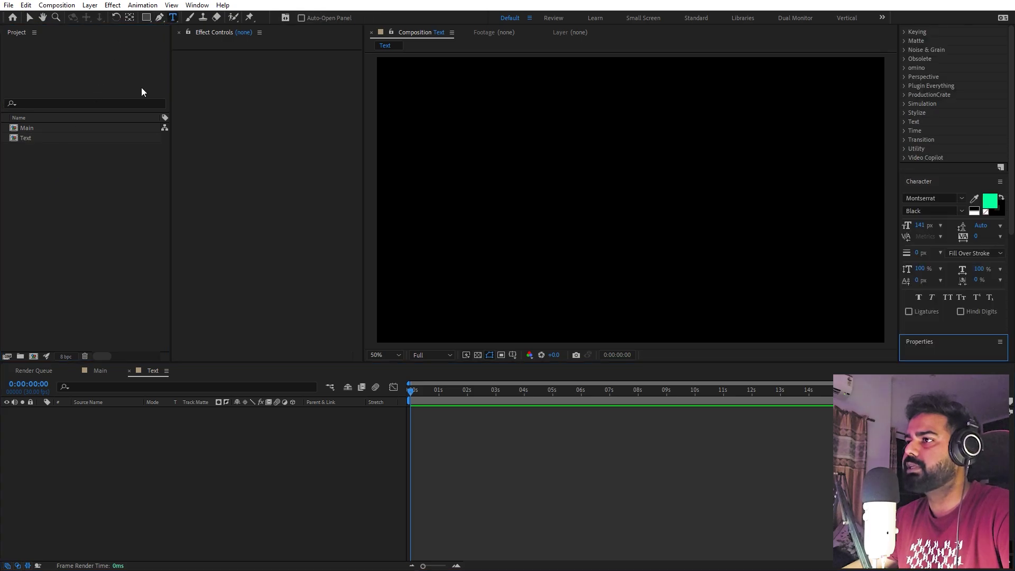
pyautogui.click(27, 138)
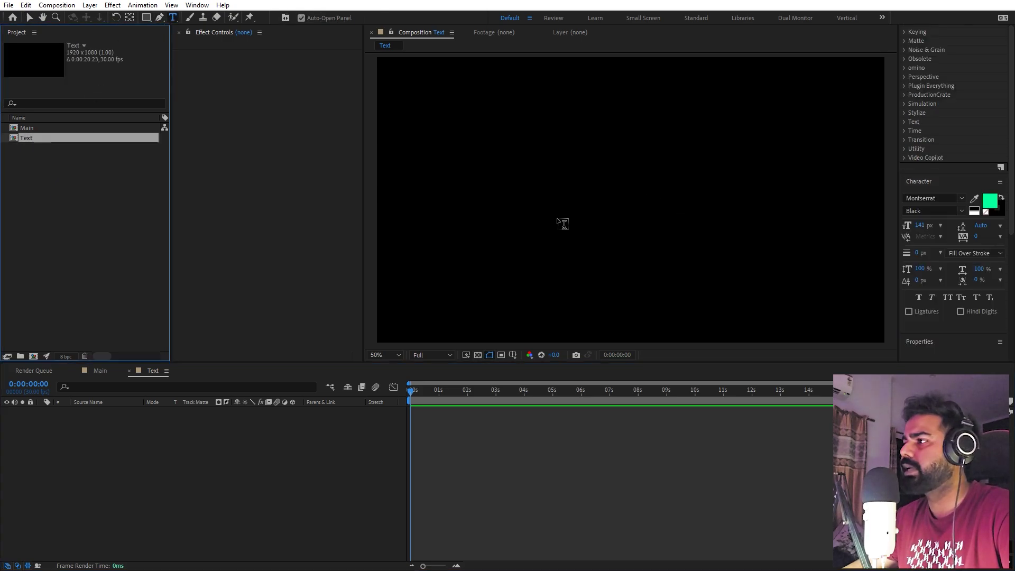
pyautogui.click(557, 218)
pyautogui.write('text')
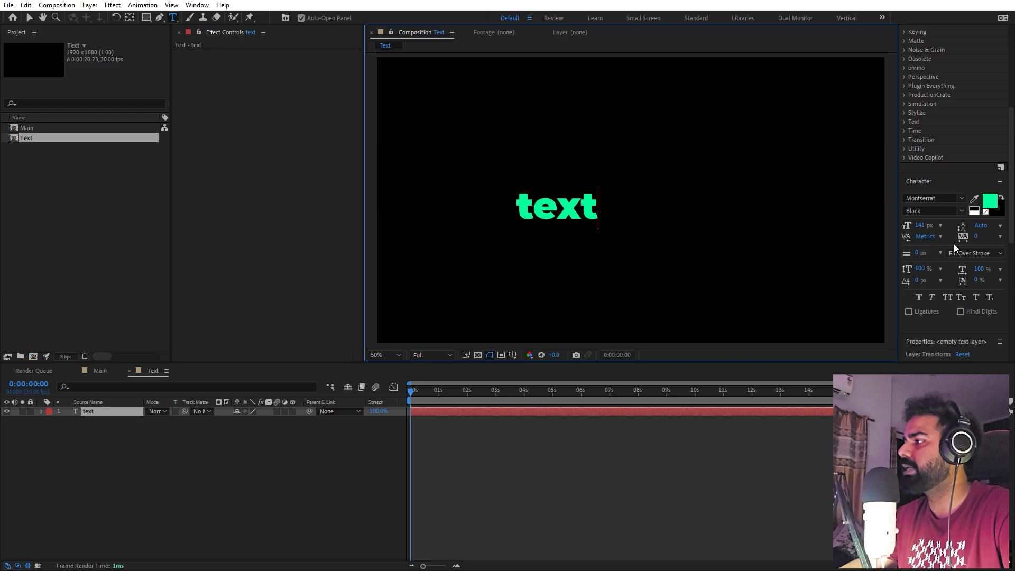
pyautogui.moveTo(921, 227); pyautogui.dragTo(1012, 230)
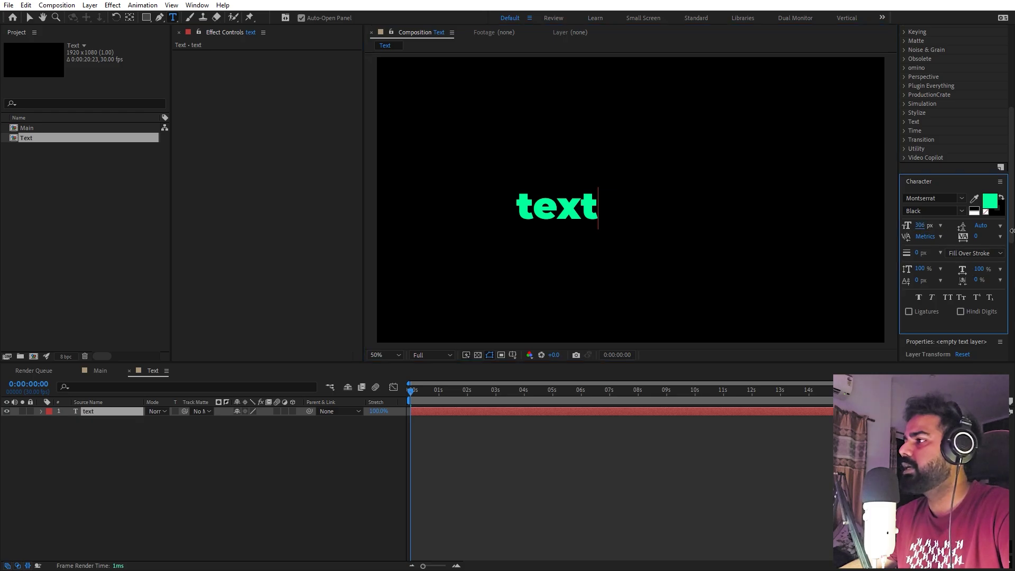
pyautogui.click(659, 214)
pyautogui.hotkey('ctrl', 'a')
pyautogui.moveTo(933, 228); pyautogui.dragTo(978, 229)
pyautogui.scroll(5, 962, 155)
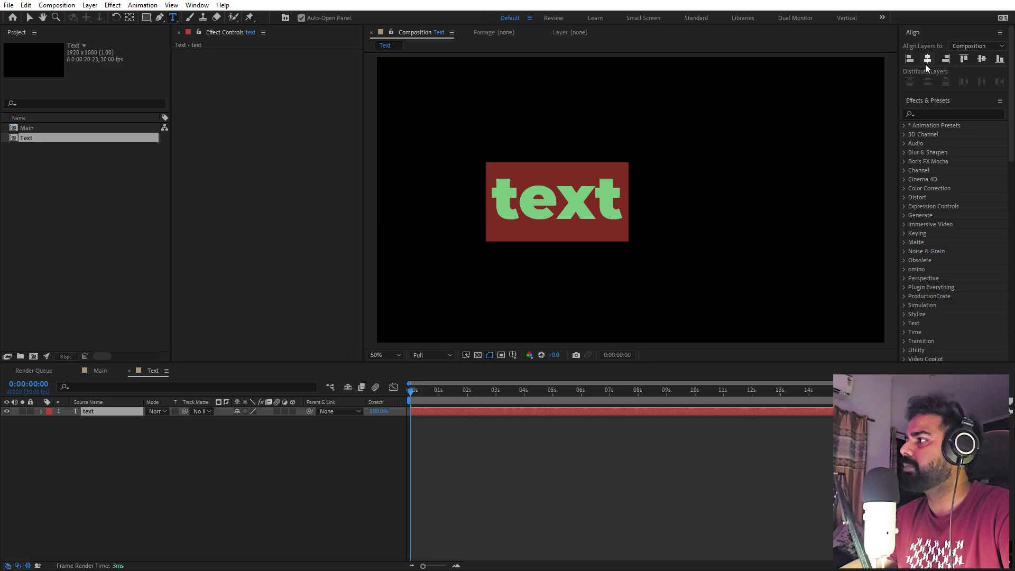
pyautogui.click(928, 60)
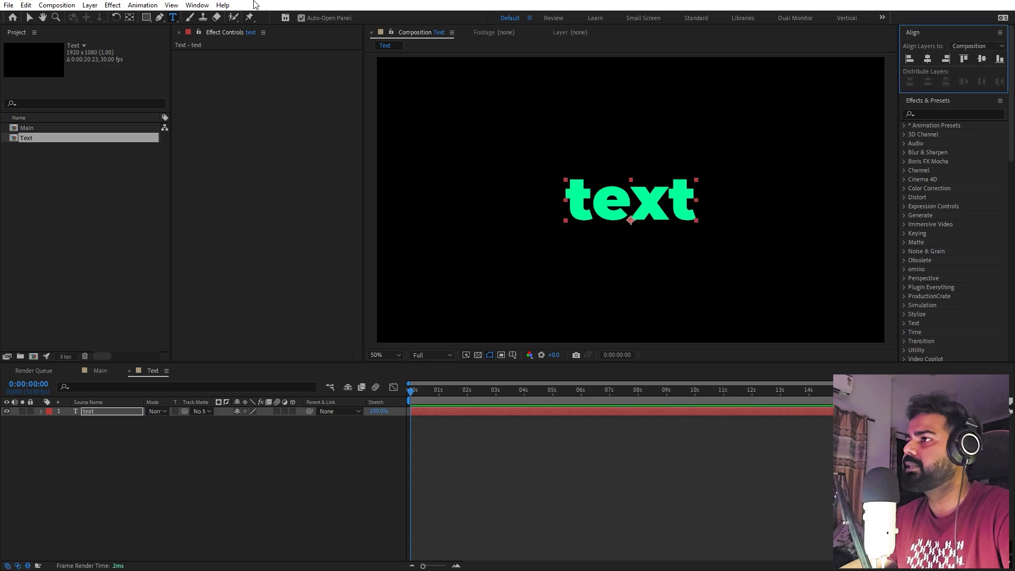
# Step: Switch back to the Main composition
pyautogui.click(197, 4)
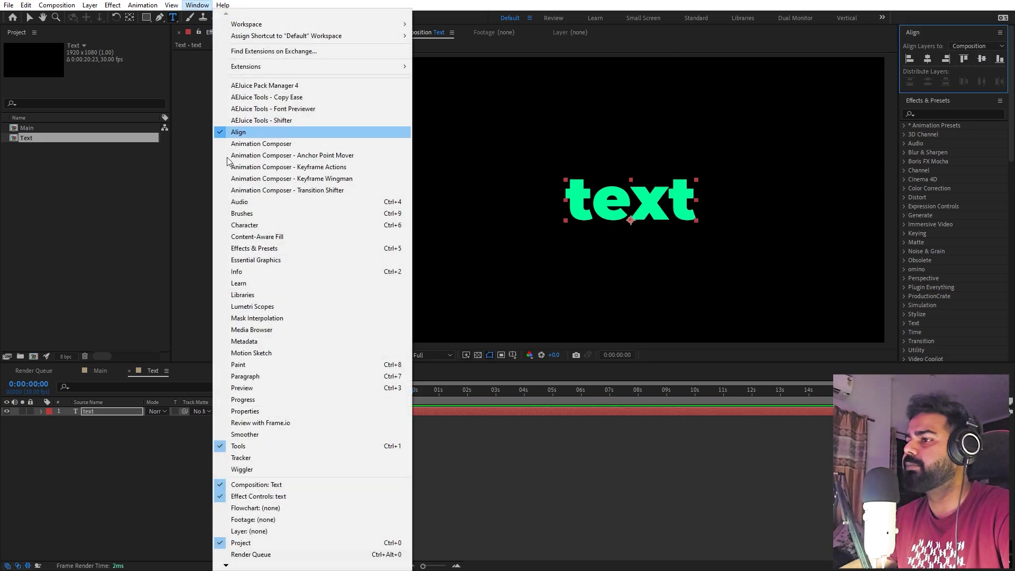
pyautogui.click(89, 439)
pyautogui.click(97, 370)
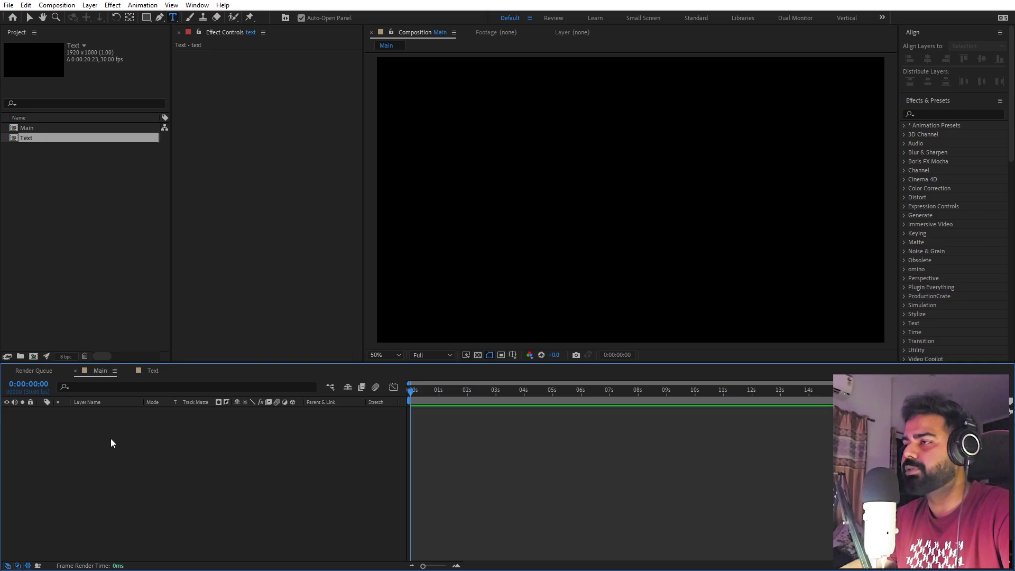
# Step: Place the Text comp as a layer in the Main timeline
pyautogui.press('v')
pyautogui.click(18, 117)
pyautogui.click(30, 151)
pyautogui.click(24, 134)
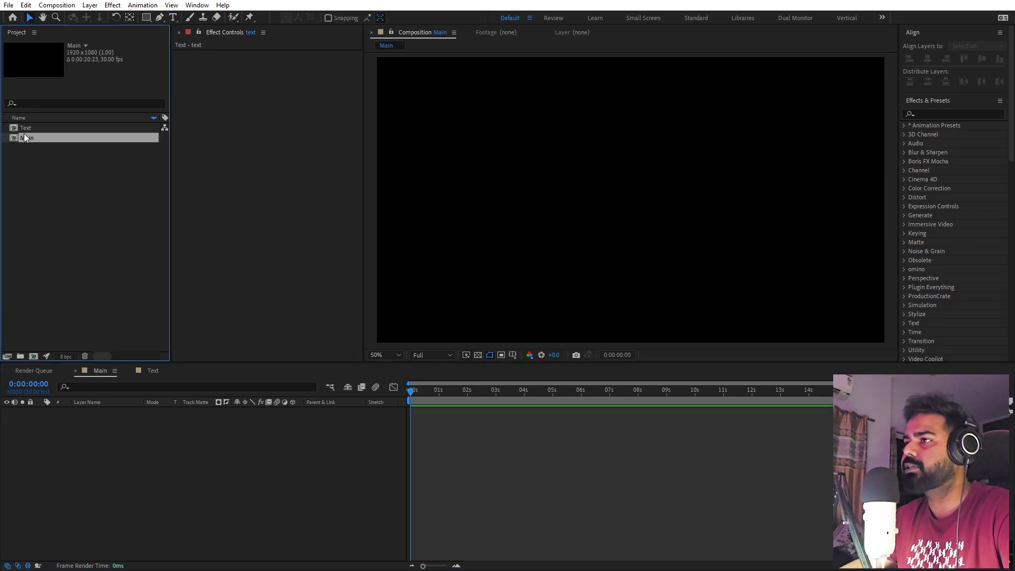
pyautogui.moveTo(26, 129); pyautogui.dragTo(407, 444)
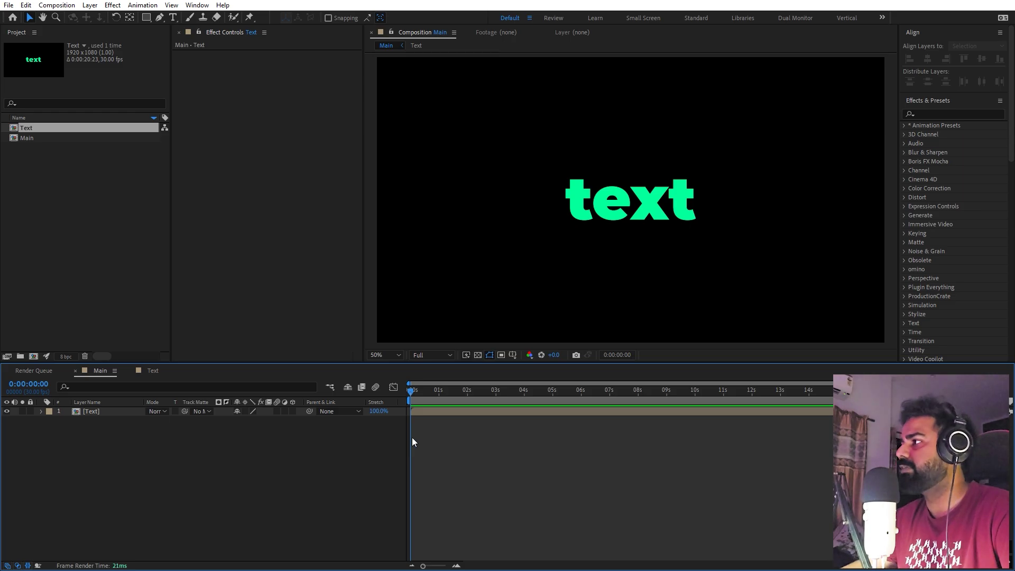
# Step: Apply a Warp effect to the Text layer with FishEye style and Bend 100
pyautogui.click(962, 112)
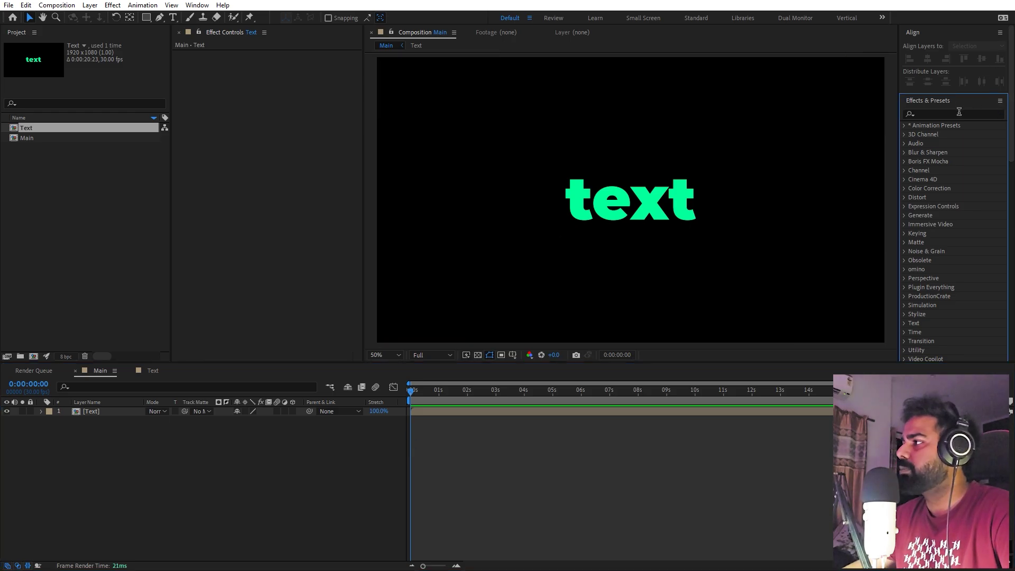
pyautogui.write('warp')
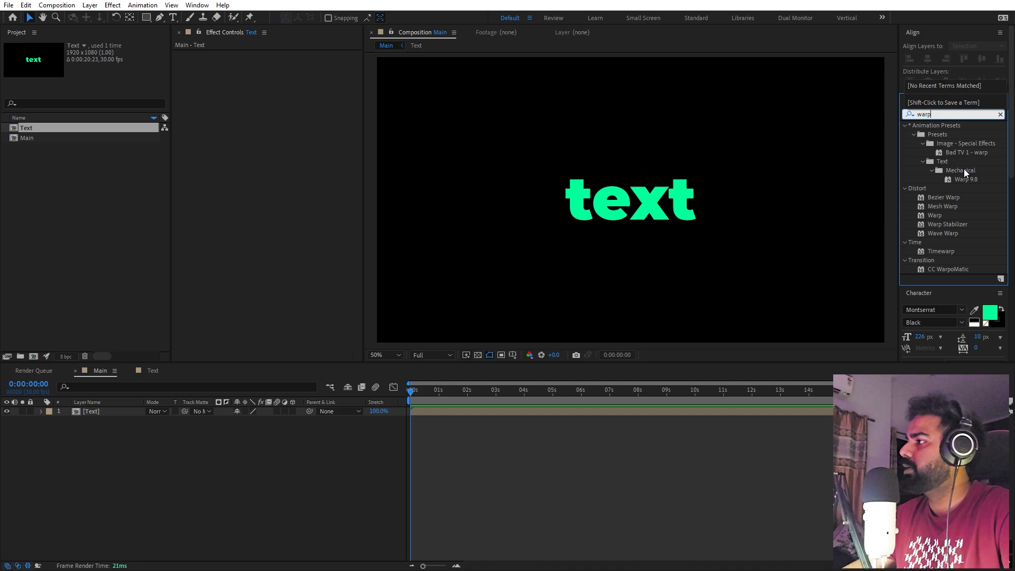
pyautogui.moveTo(935, 215); pyautogui.dragTo(585, 210)
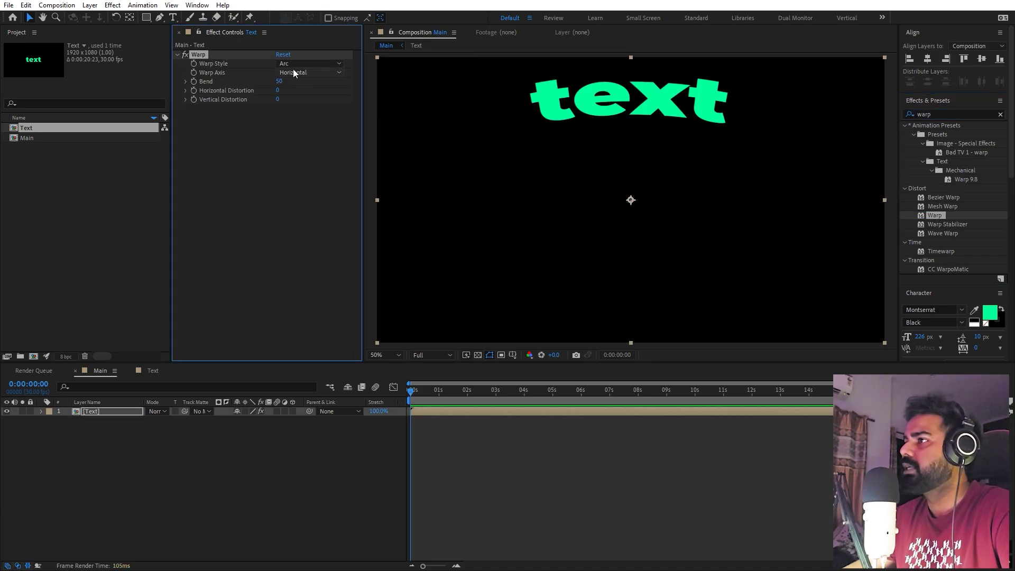
pyautogui.click(306, 62)
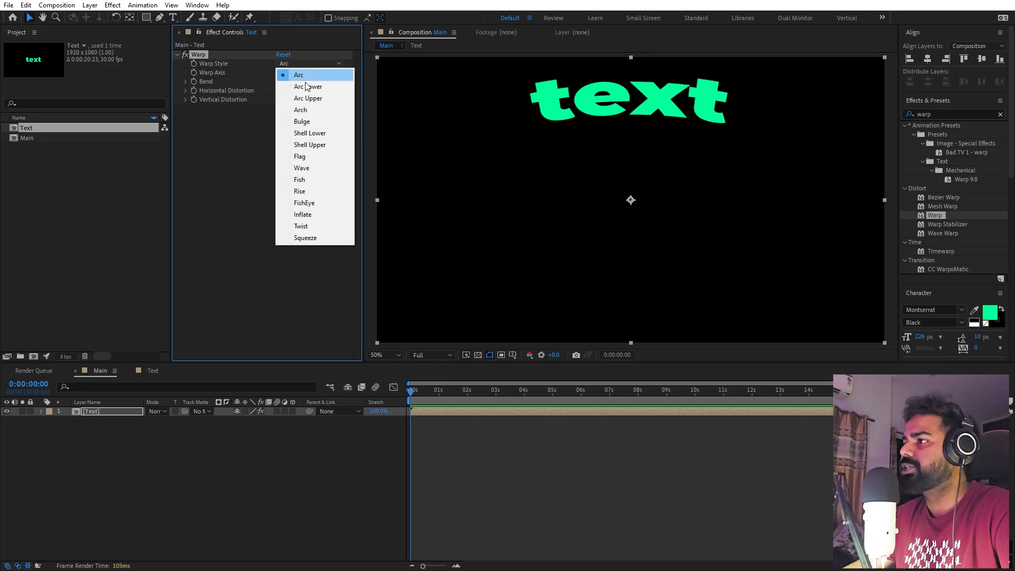
pyautogui.click(300, 203)
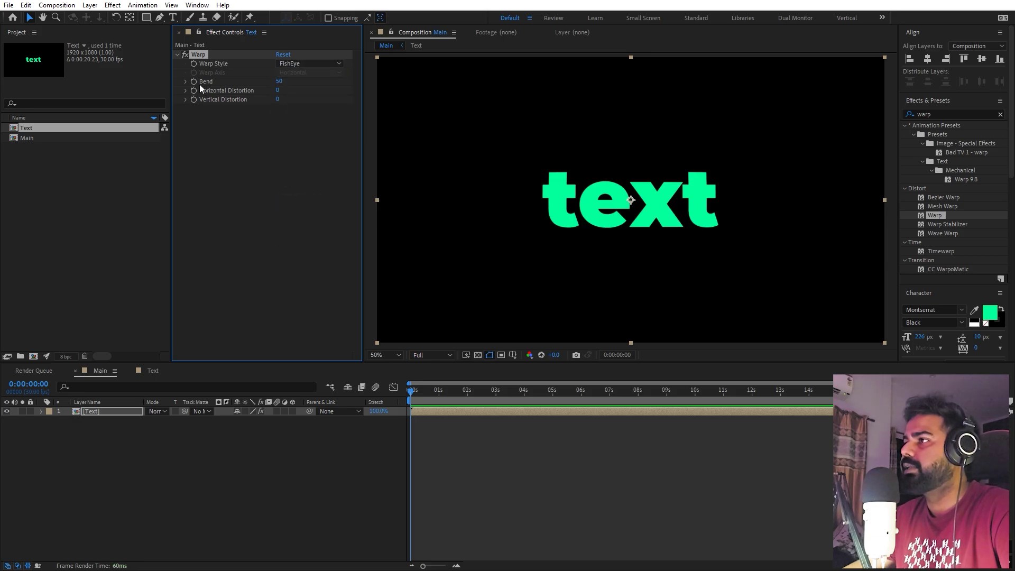
pyautogui.click(277, 81)
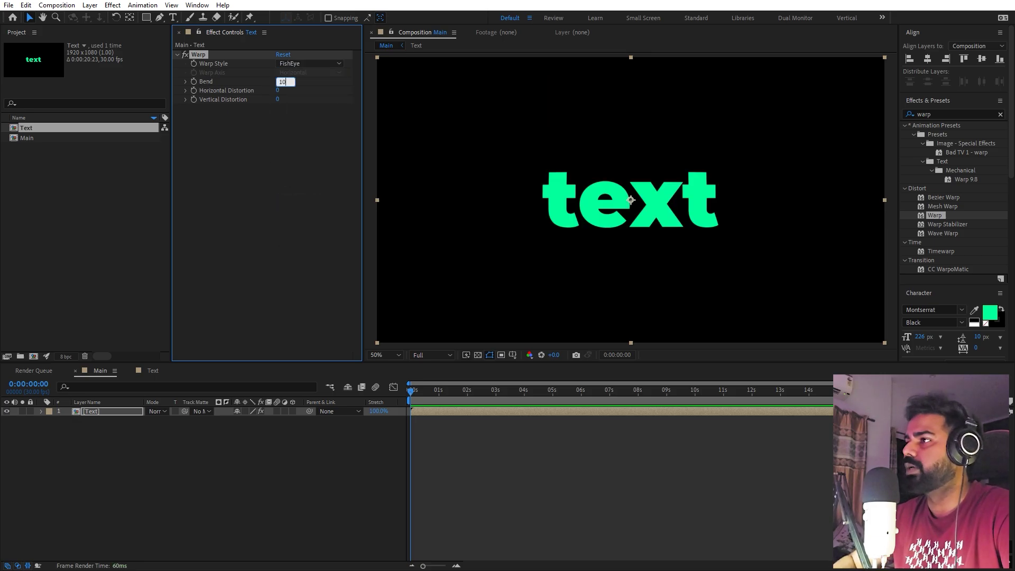
pyautogui.write('100')
pyautogui.press('Return')
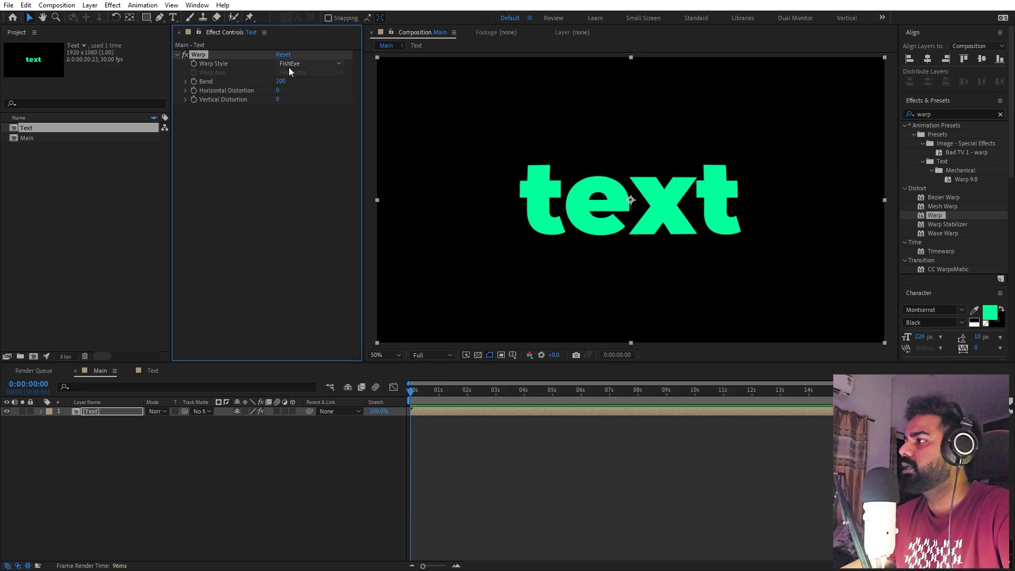
pyautogui.click(940, 113)
pyautogui.write('opt')
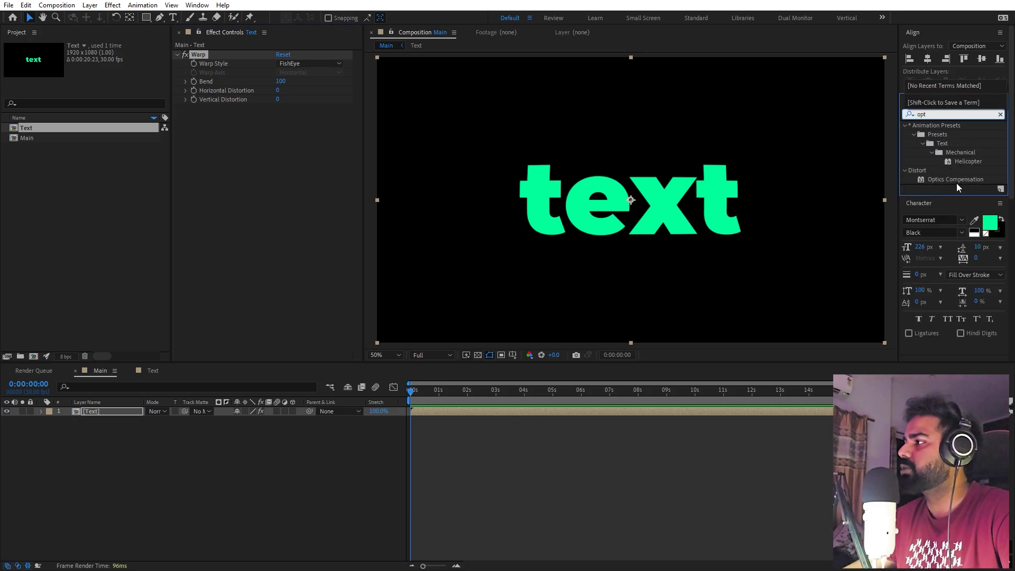
# Step: Apply Optics Compensation to the Text layer with Field Of View 130
pyautogui.moveTo(956, 183); pyautogui.dragTo(244, 194)
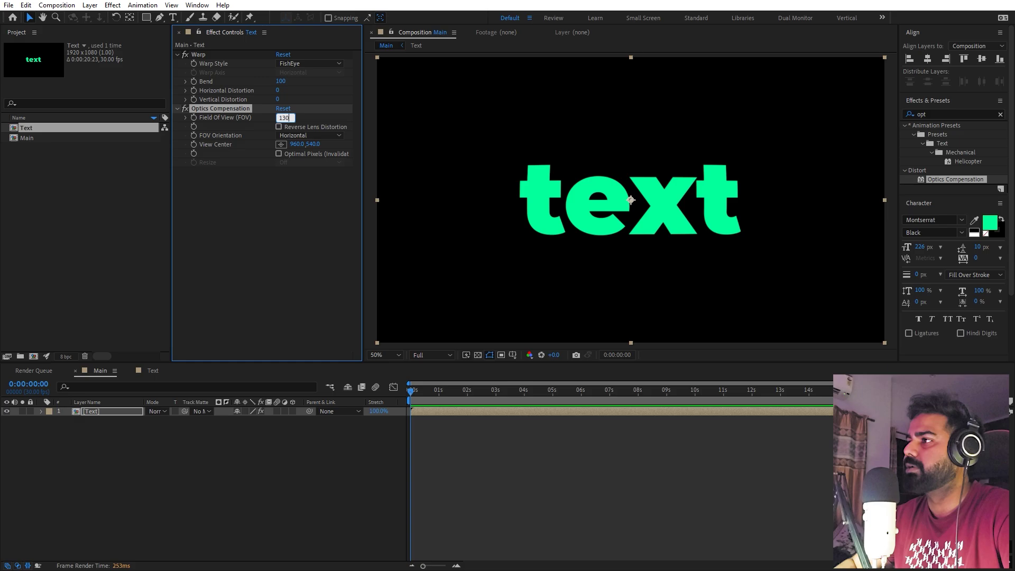
pyautogui.write('130')
pyautogui.press('Return')
pyautogui.click(619, 503)
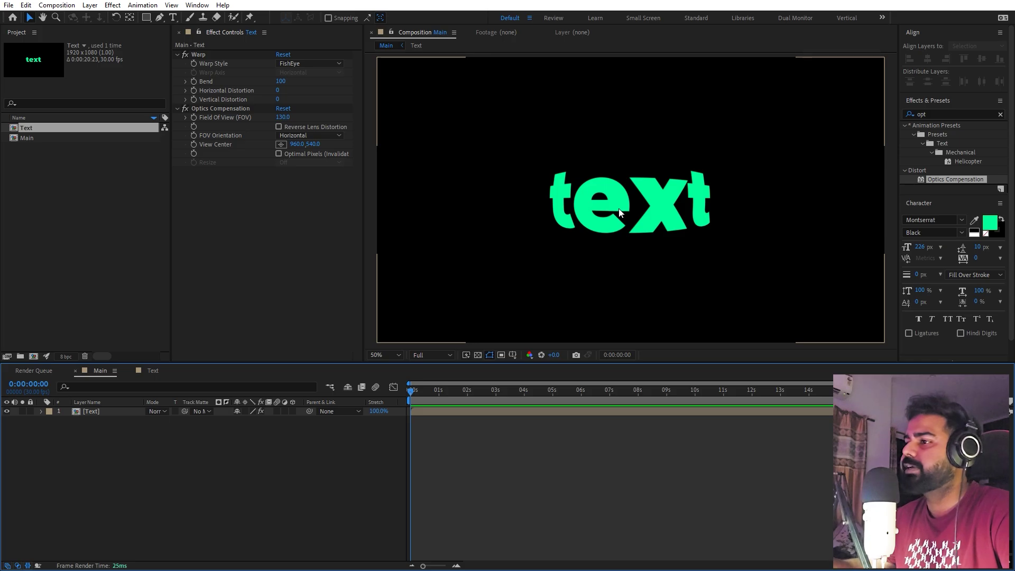
# Step: Try stronger and weaker Field Of View values, revert to 130, then open the Text comp
pyautogui.click(150, 372)
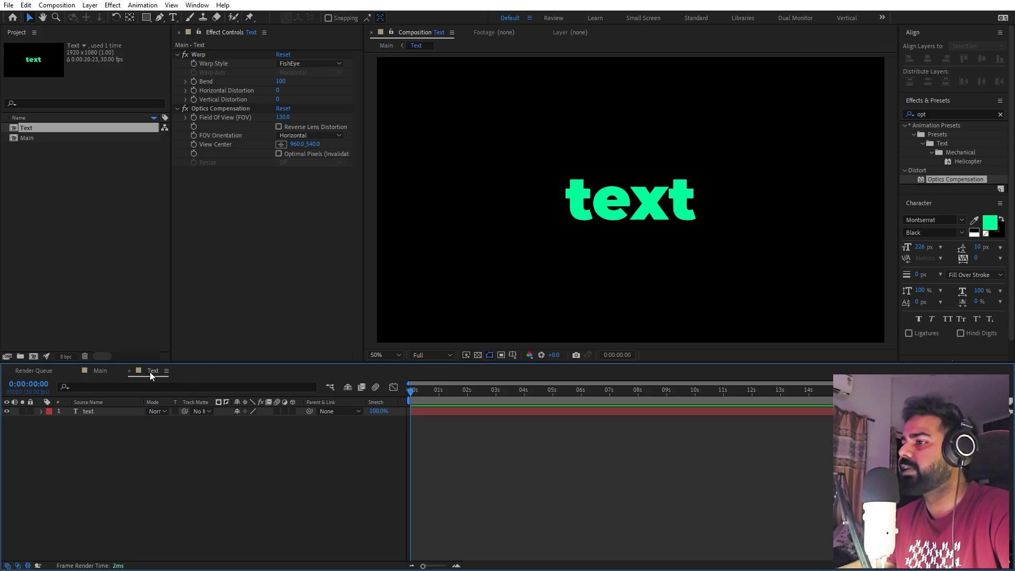
pyautogui.click(108, 370)
pyautogui.click(264, 267)
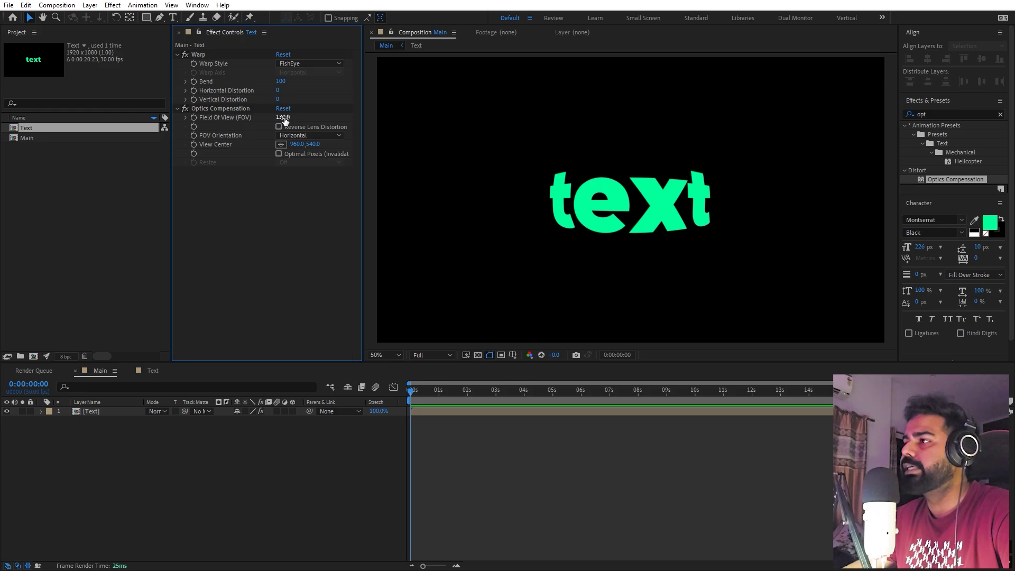
pyautogui.moveTo(285, 120); pyautogui.dragTo(373, 113)
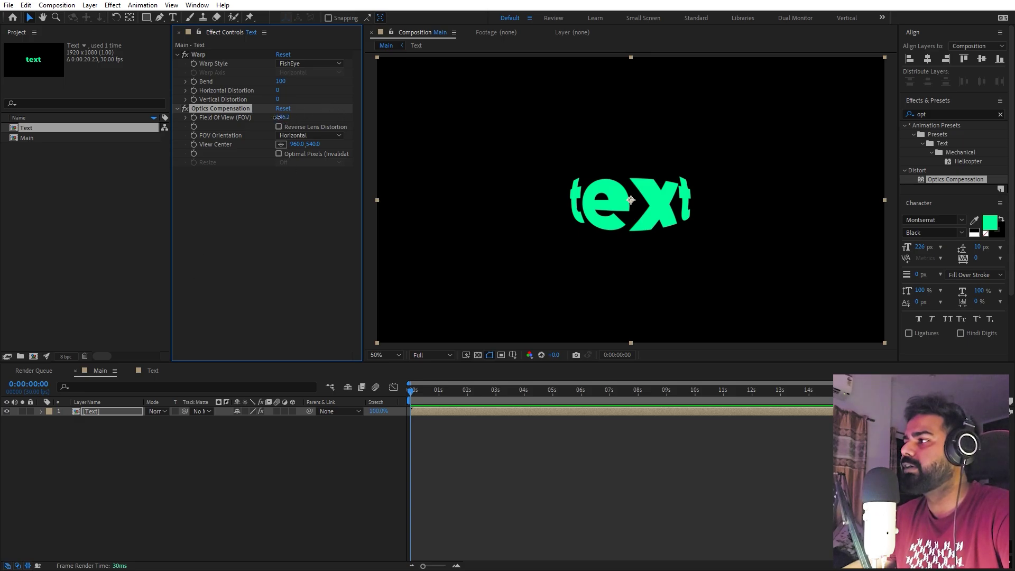
pyautogui.moveTo(277, 117); pyautogui.dragTo(8, 152)
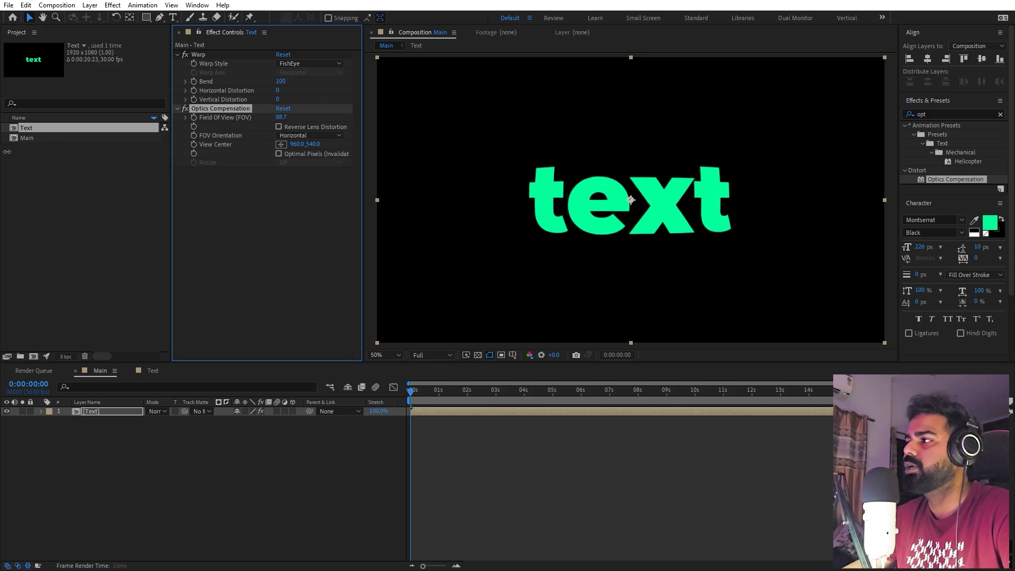
pyautogui.hotkey('ctrl', 'z')
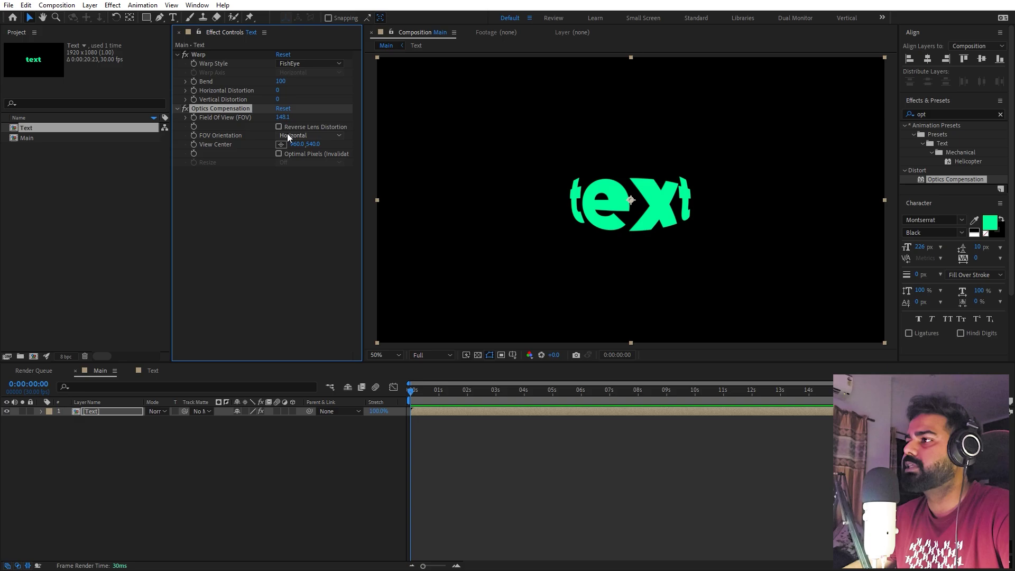
pyautogui.hotkey('ctrl', 'z')
pyautogui.hotkey('ctrl', 'z')
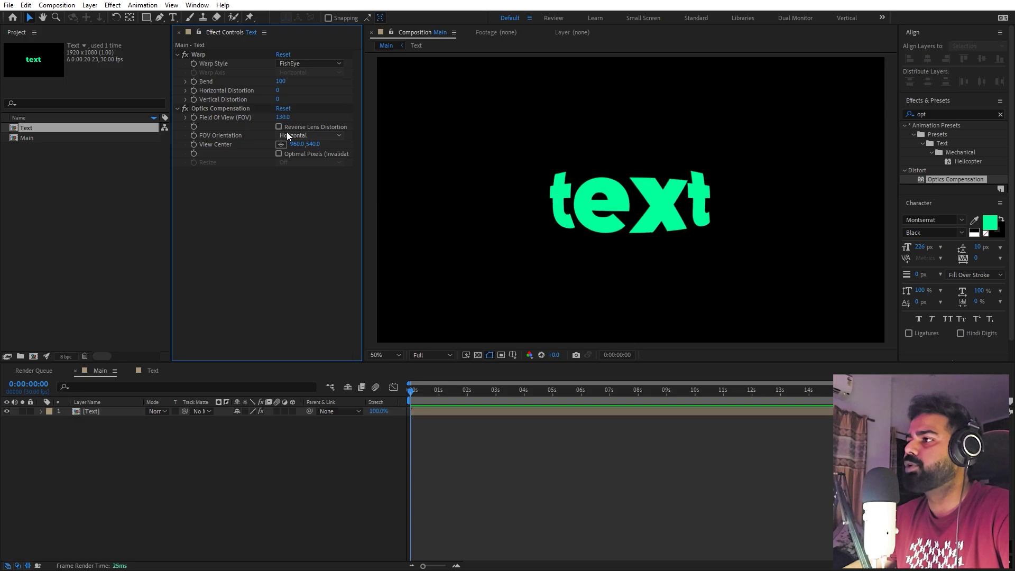
pyautogui.click(153, 372)
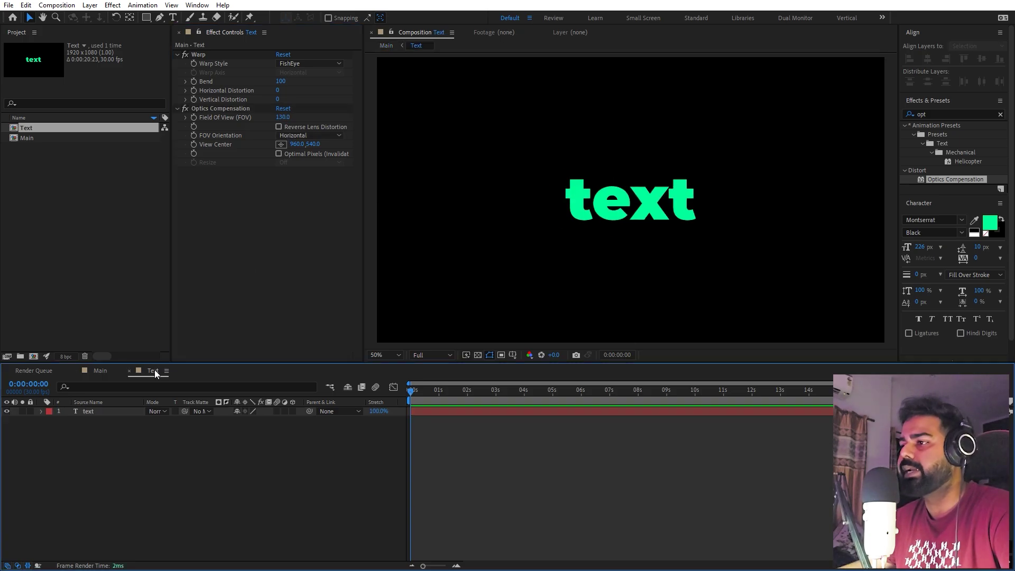
# Step: Retype the layer to 'this', make it white at about 120 px, and move it up-left
pyautogui.click(89, 409)
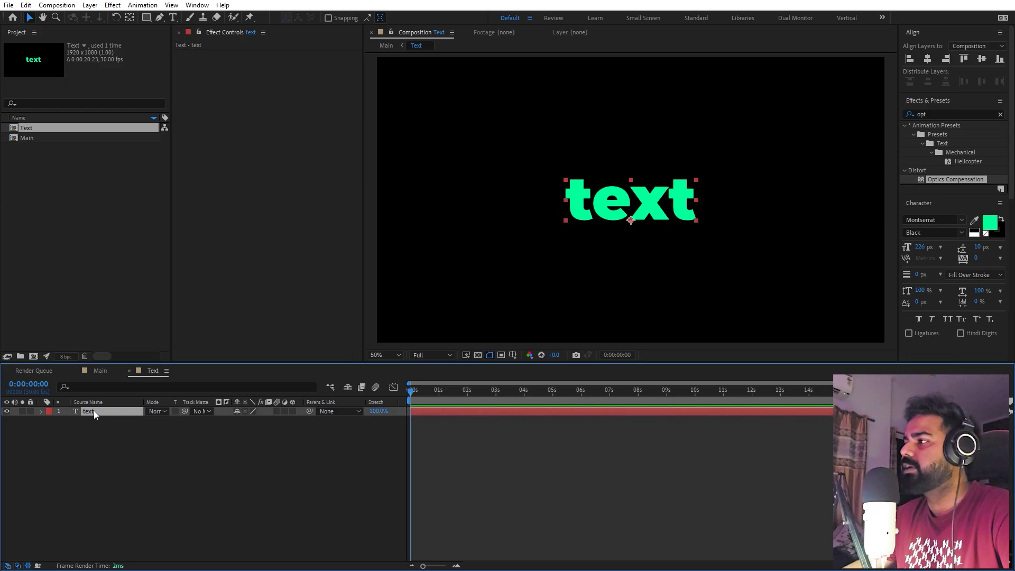
pyautogui.doubleClick(94, 411)
pyautogui.write('thi')
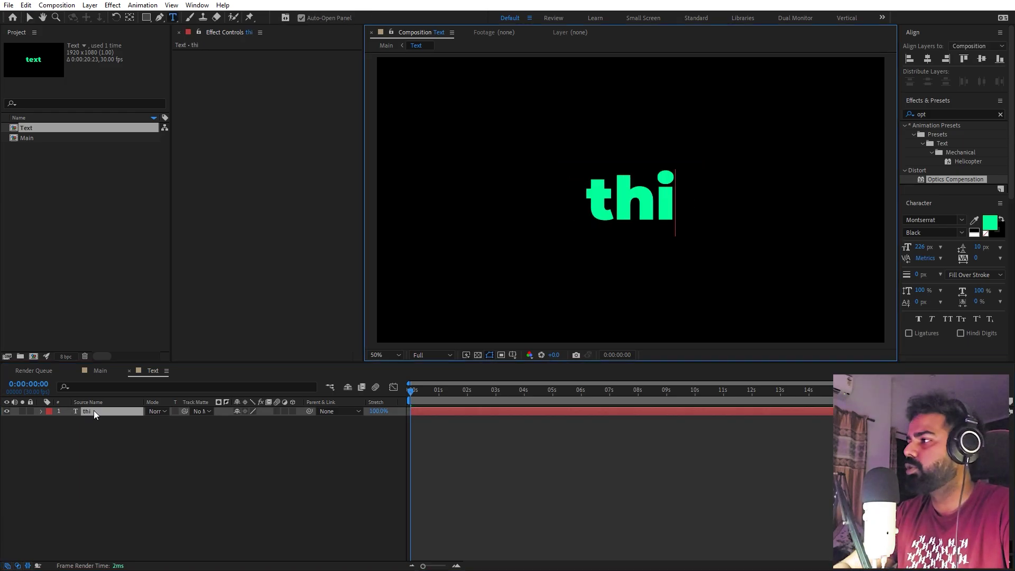
pyautogui.write('s')
pyautogui.doubleClick(660, 200)
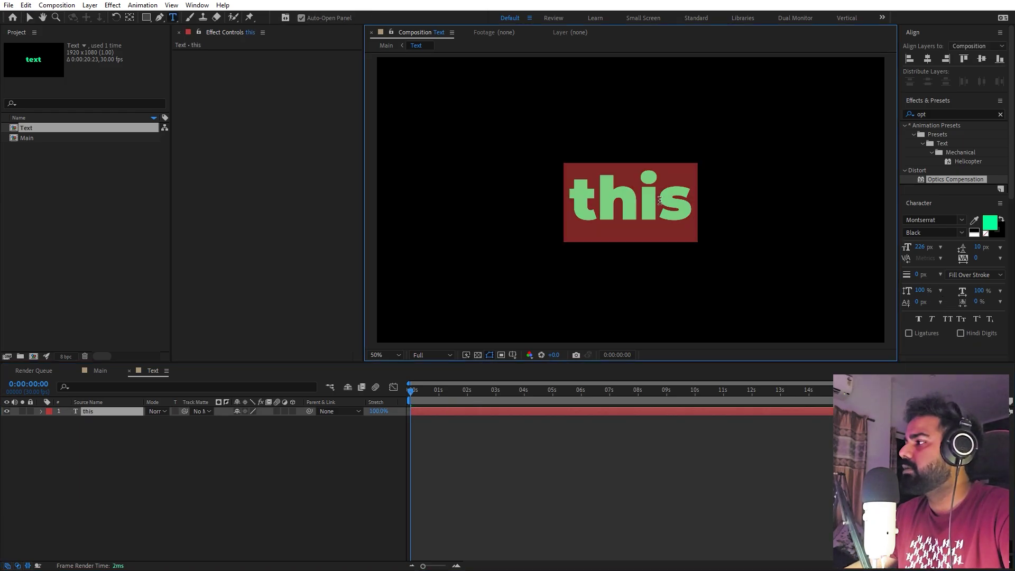
pyautogui.click(991, 222)
pyautogui.moveTo(201, 254); pyautogui.dragTo(114, 213)
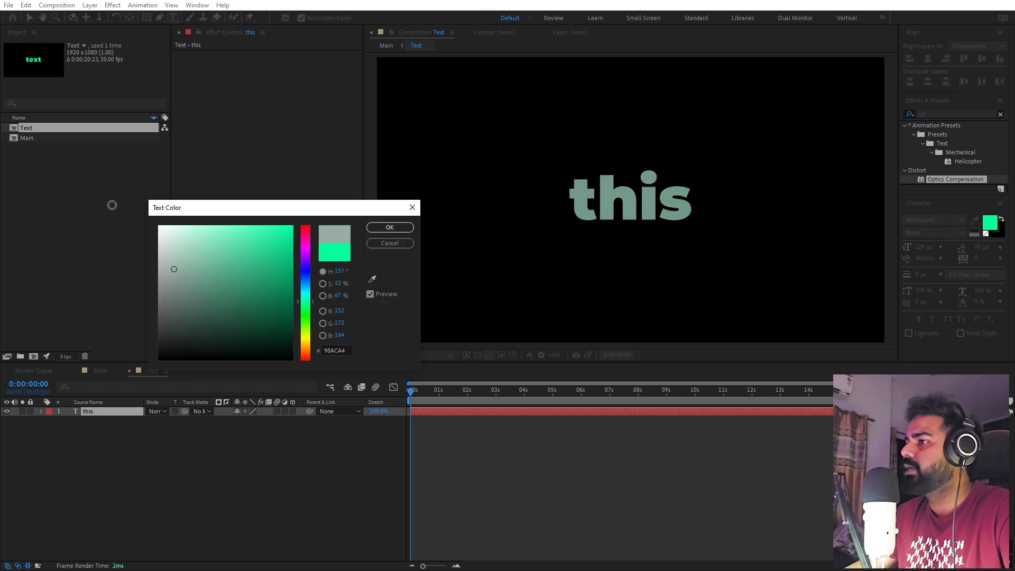
pyautogui.click(374, 230)
pyautogui.moveTo(920, 247); pyautogui.dragTo(878, 258)
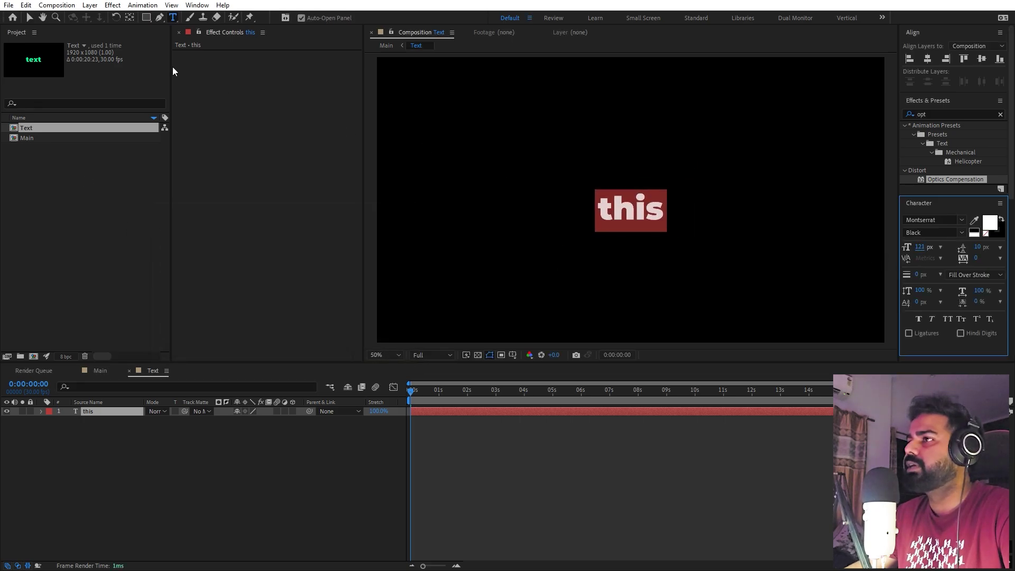
pyautogui.press('Escape')
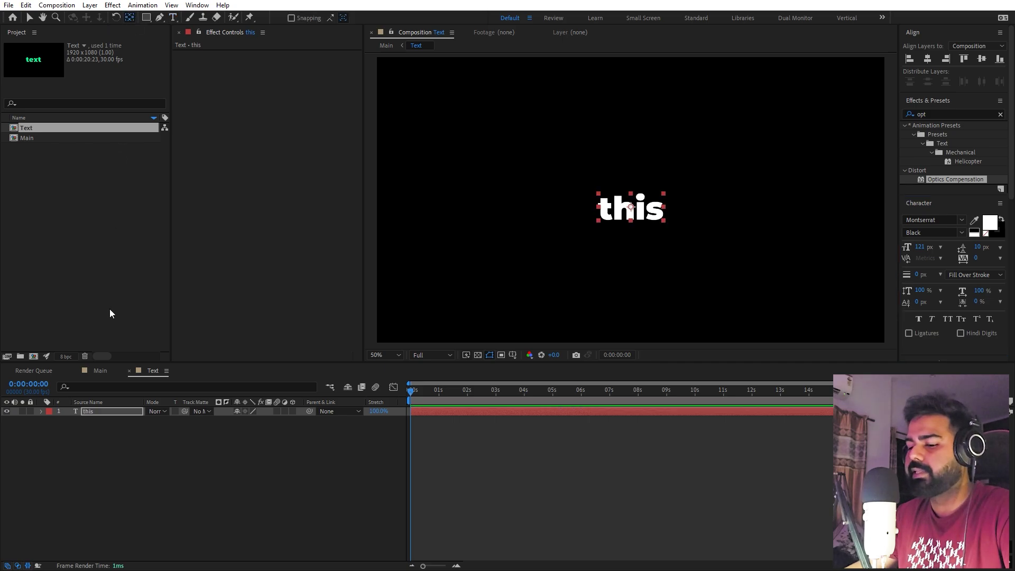
pyautogui.press('v')
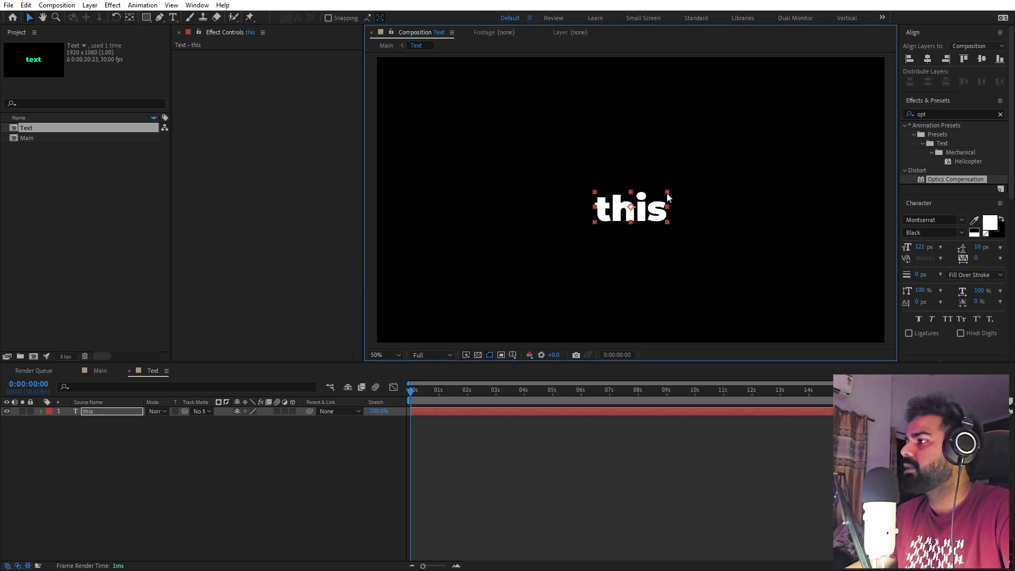
pyautogui.moveTo(654, 204); pyautogui.dragTo(555, 141)
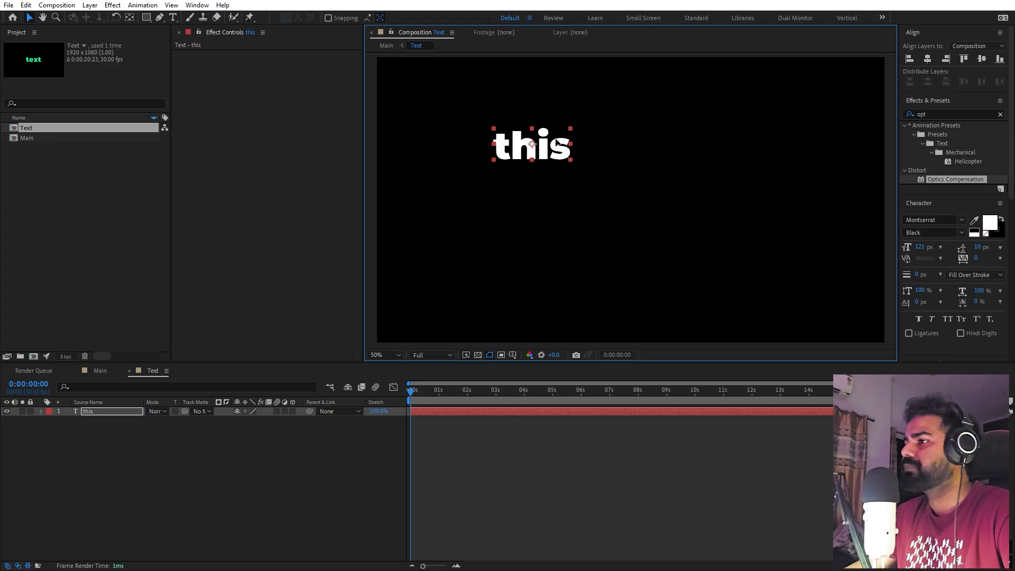
# Step: Duplicate it as a green 'is' at 349 px placed beside 'this'
pyautogui.click(117, 411)
pyautogui.hotkey('ctrl', 'd')
pyautogui.doubleClick(540, 146)
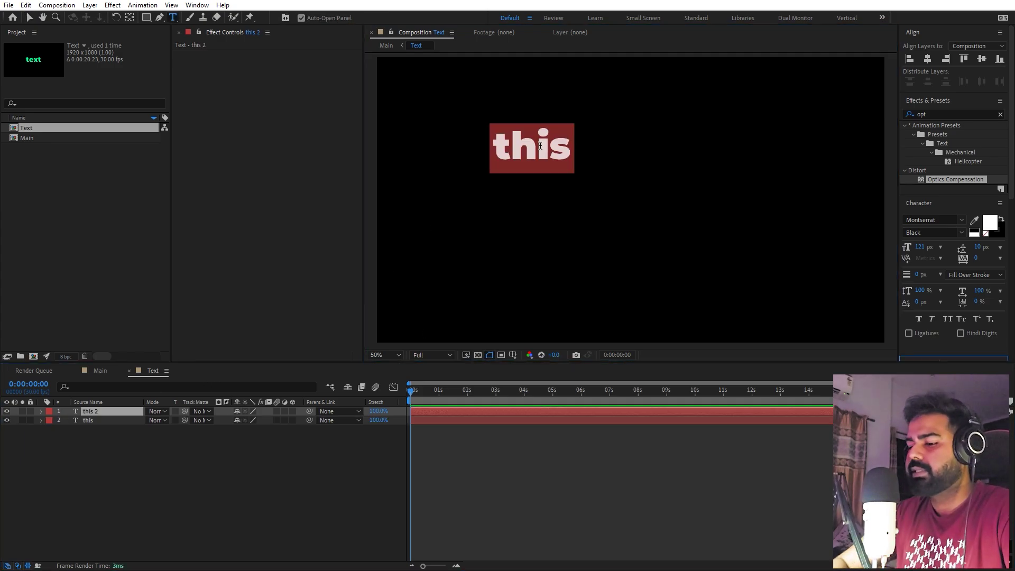
pyautogui.write('is')
pyautogui.hotkey('ctrl', 'a')
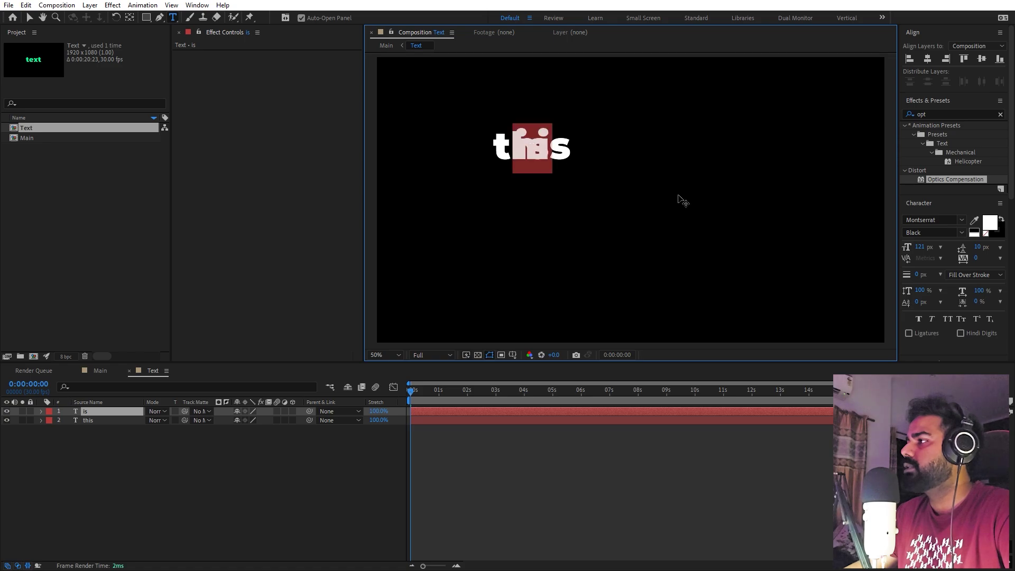
pyautogui.click(920, 247)
pyautogui.write('320')
pyautogui.press('Return')
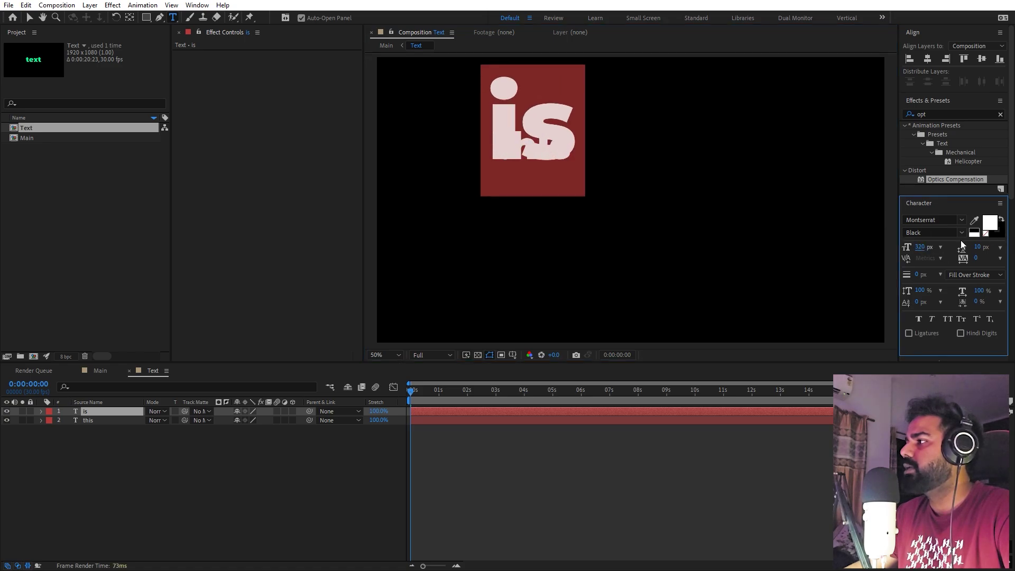
pyautogui.moveTo(922, 248); pyautogui.dragTo(930, 247)
pyautogui.click(990, 223)
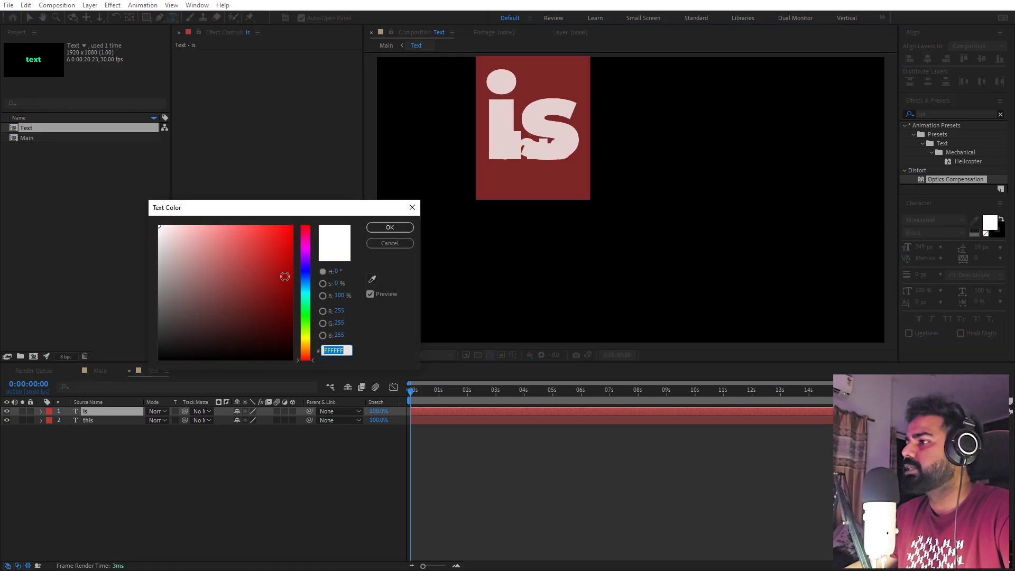
pyautogui.hotkey('ctrl', 'v')
pyautogui.click(389, 227)
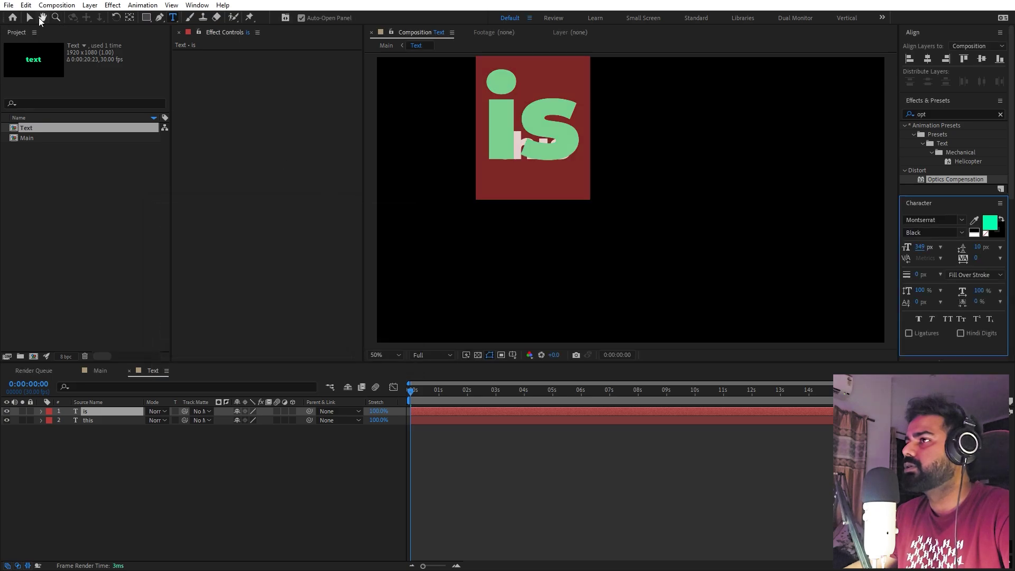
pyautogui.click(29, 17)
pyautogui.moveTo(534, 132); pyautogui.dragTo(639, 182)
# Step: Add duplicates reading 'fish' below 'is' and 'eye' to its upper right
pyautogui.click(116, 411)
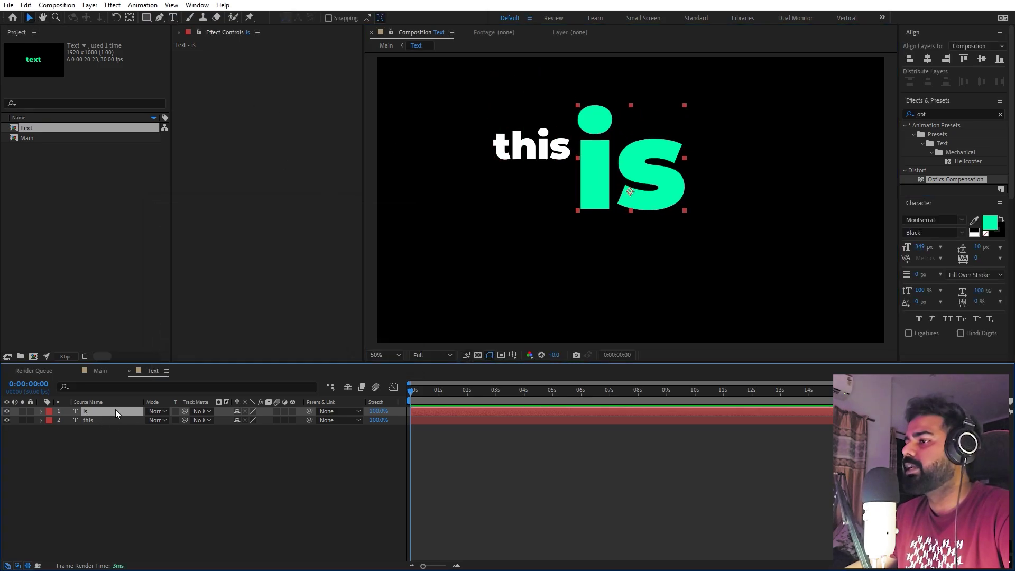
pyautogui.click(107, 420)
pyautogui.hotkey('ctrl', 'd')
pyautogui.moveTo(548, 151); pyautogui.dragTo(661, 253)
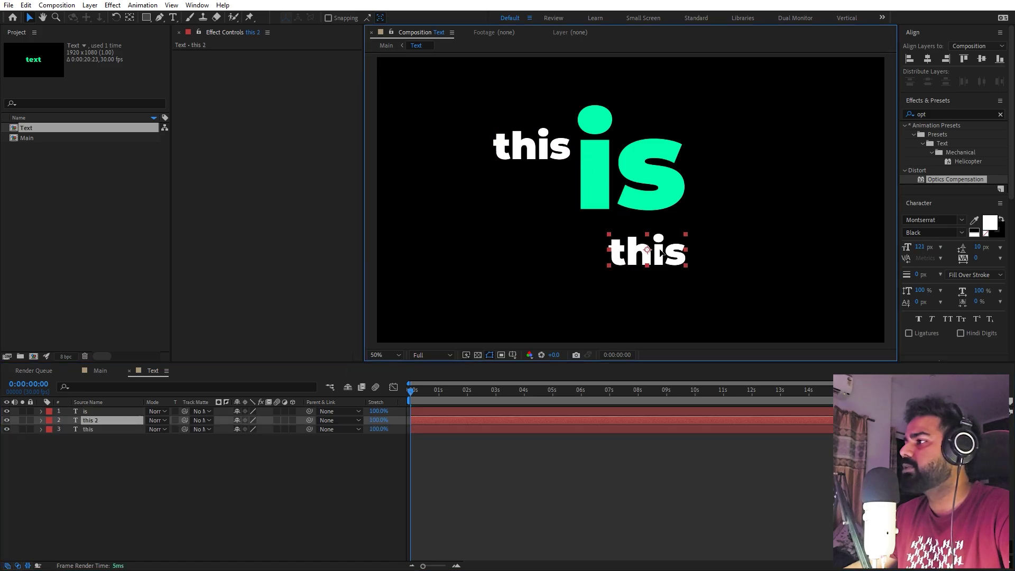
pyautogui.doubleClick(648, 253)
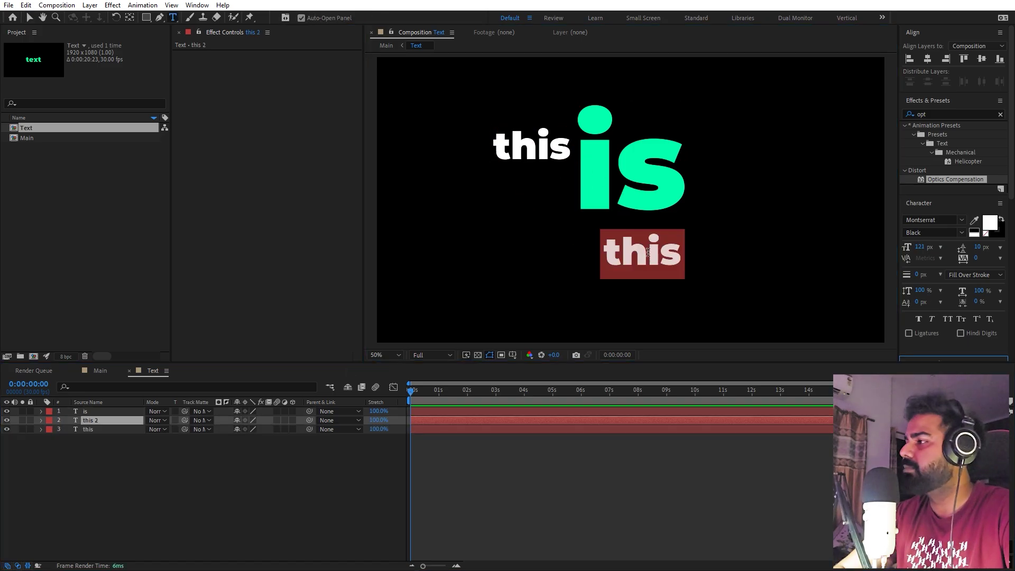
pyautogui.write('fish')
pyautogui.press('Escape')
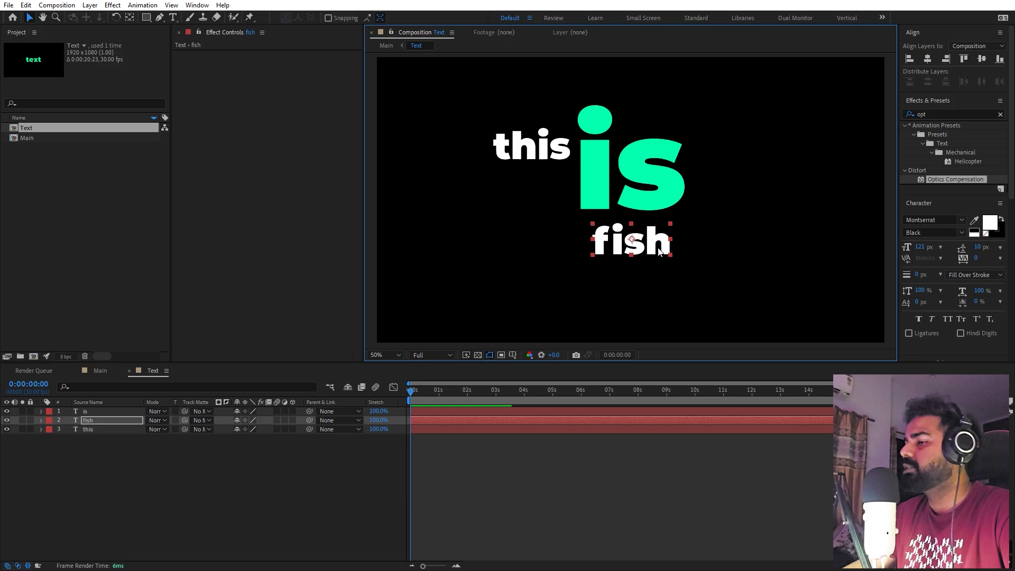
pyautogui.hotkey('ctrl', 'd')
pyautogui.doubleClick(656, 248)
pyautogui.write('eye')
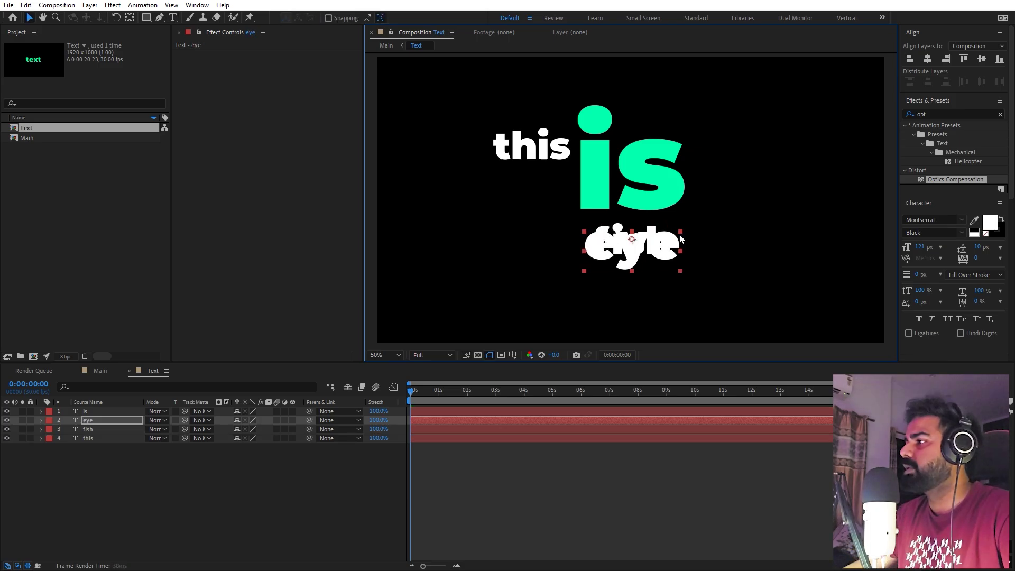
pyautogui.press('Escape')
pyautogui.moveTo(654, 239); pyautogui.dragTo(774, 217)
# Step: Add duplicates reading 'text' and 'effect', colouring 'effect' the same green as 'is'
pyautogui.hotkey('ctrl', 'd')
pyautogui.doubleClick(505, 211)
pyautogui.write('text')
pyautogui.press('Escape')
pyautogui.hotkey('ctrl', 'd')
pyautogui.doubleClick(774, 215)
pyautogui.write('eff')
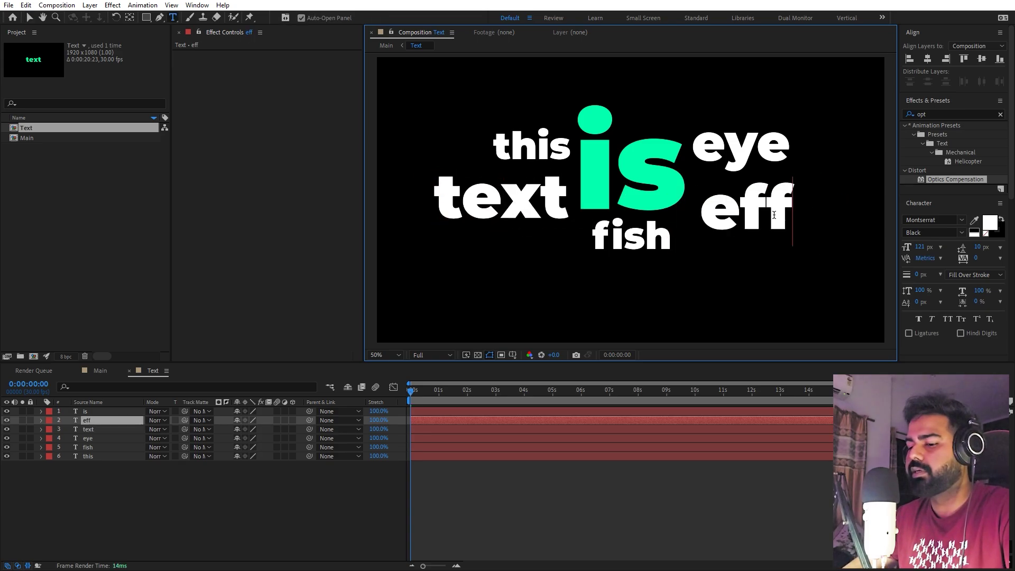
pyautogui.write('ect')
pyautogui.press('Escape')
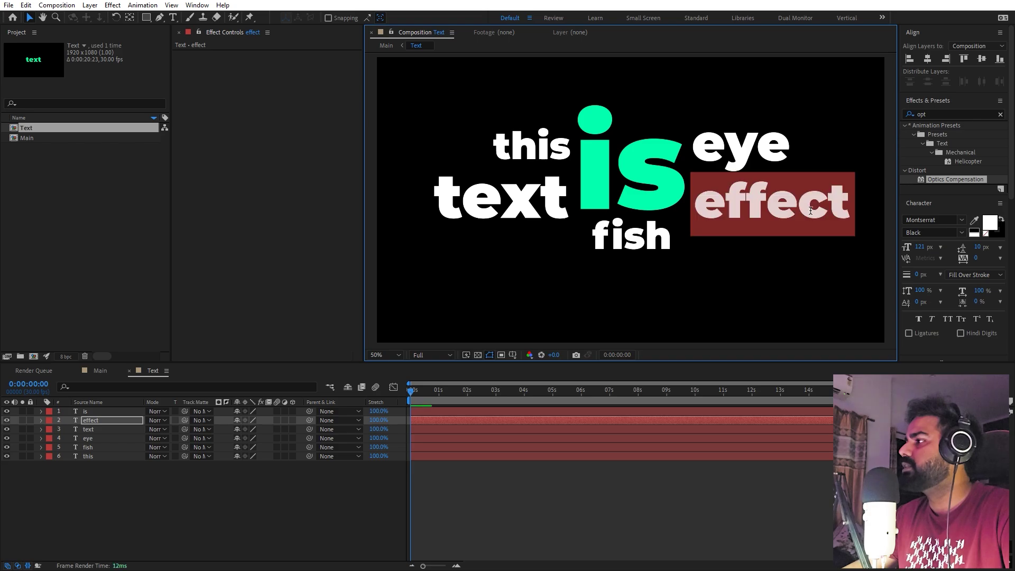
pyautogui.click(974, 220)
pyautogui.click(668, 170)
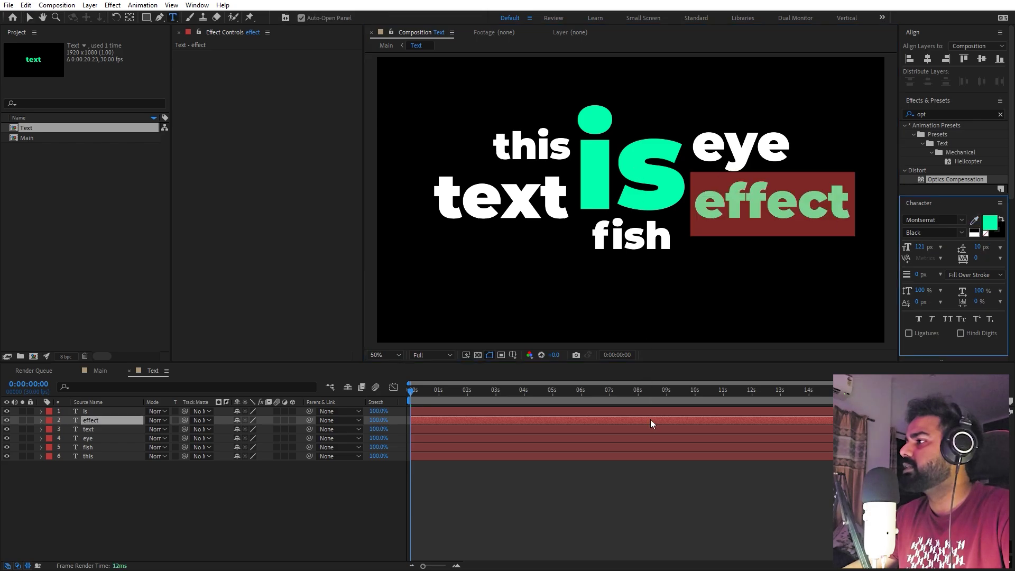
pyautogui.click(661, 480)
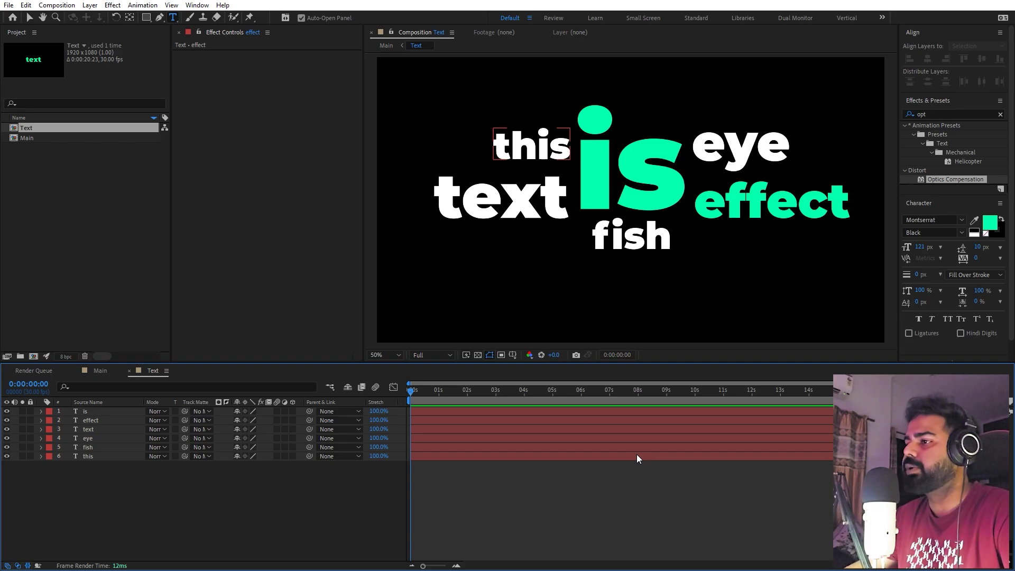
# Step: Add Null 1 to the Text comp and parent the six word layers, is through this, to it
pyautogui.click(97, 370)
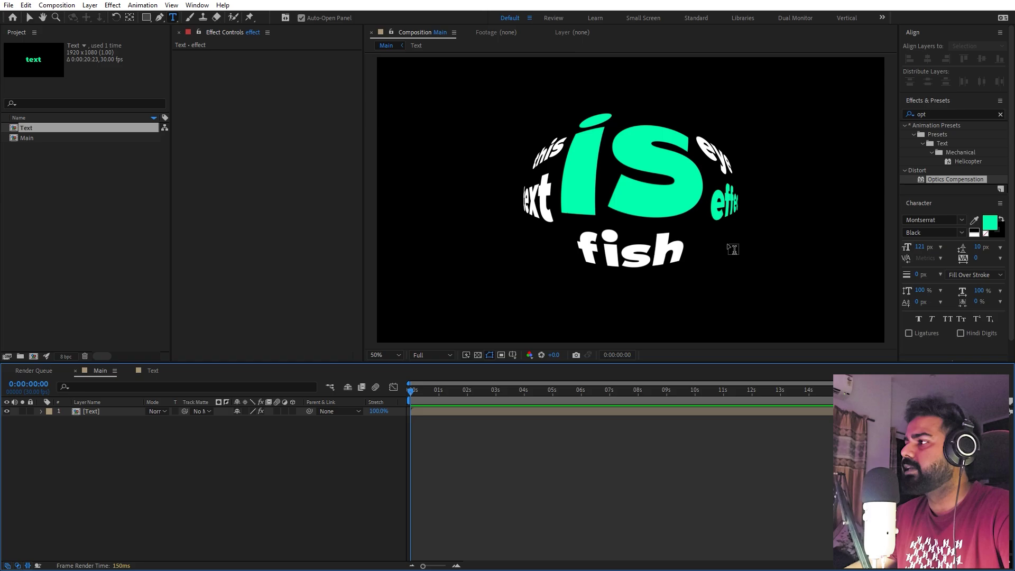
pyautogui.click(155, 372)
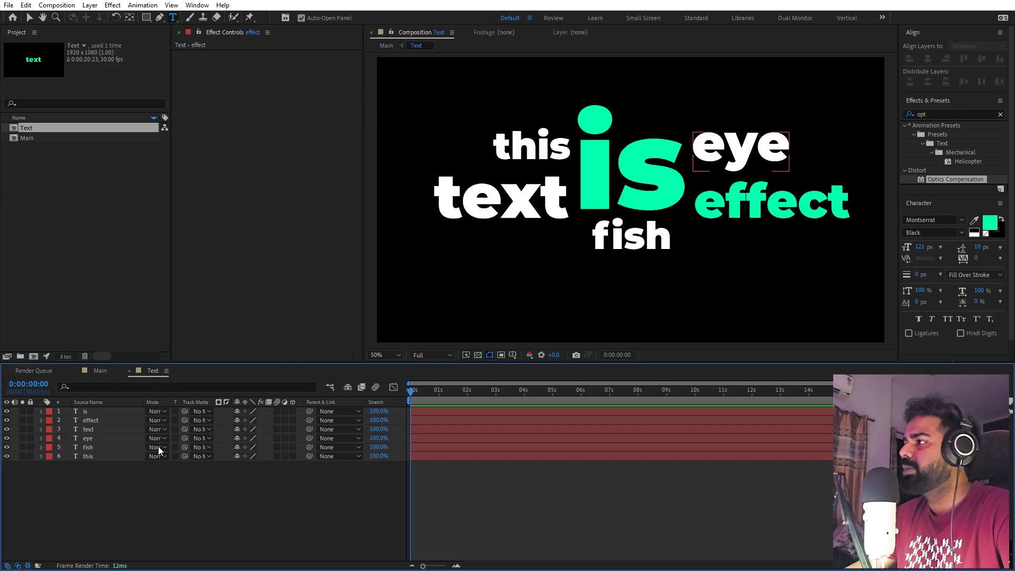
pyautogui.press('v')
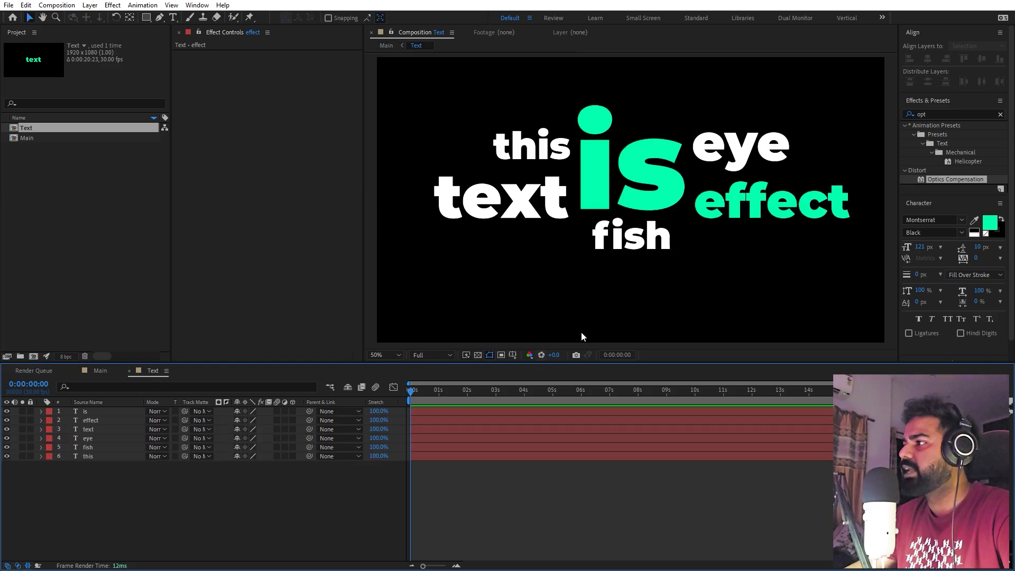
pyautogui.rightClick(133, 517)
pyautogui.moveTo(186, 384)
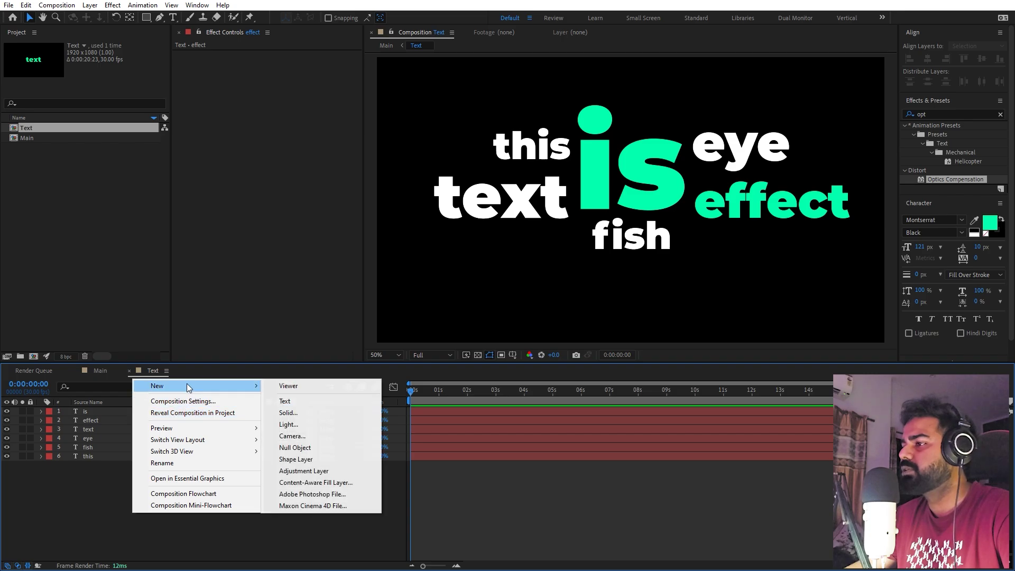
pyautogui.click(294, 447)
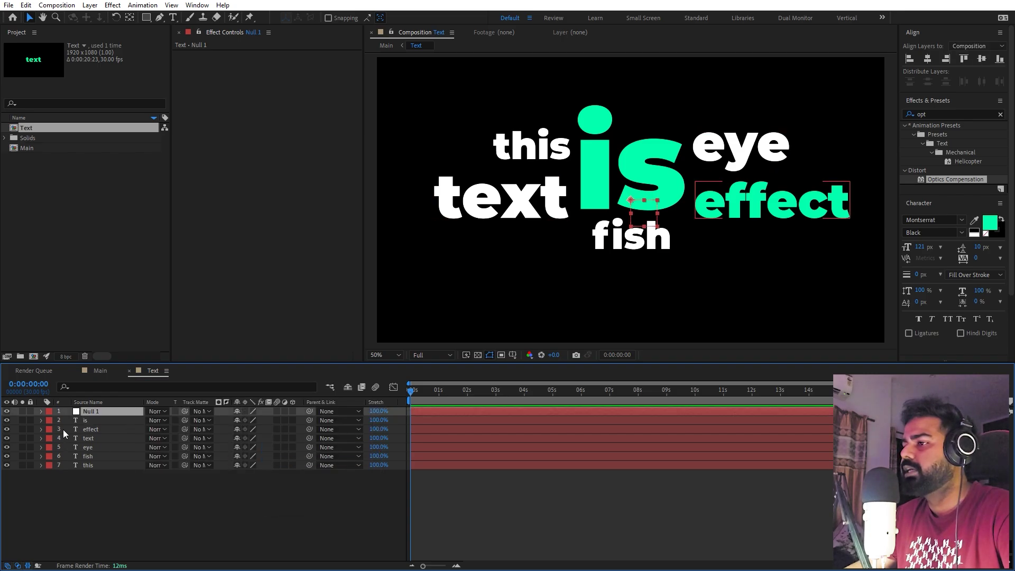
pyautogui.click(93, 420)
pyautogui.keyDown('shift'); pyautogui.click(93, 465); pyautogui.keyUp('shift')
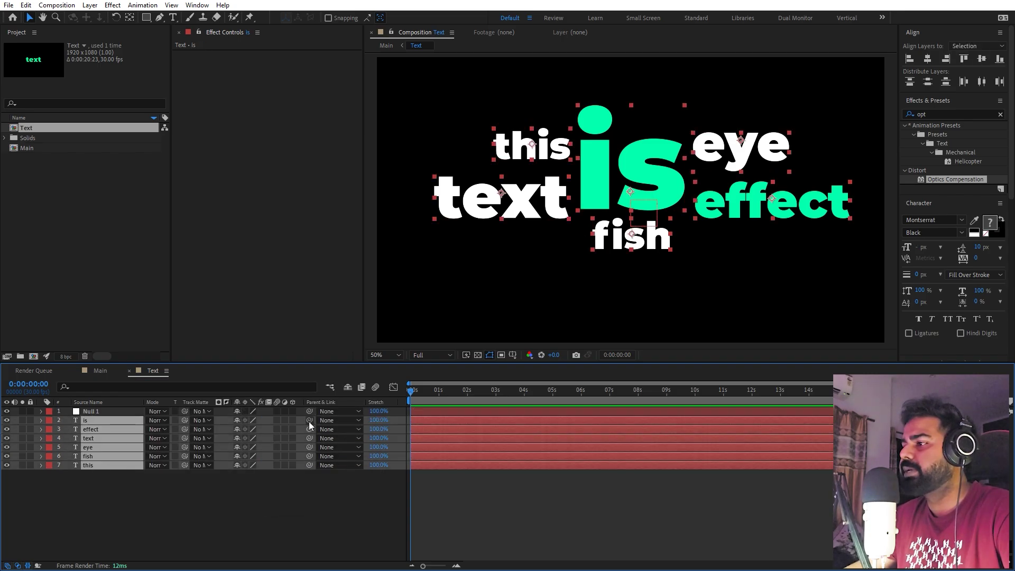
pyautogui.moveTo(309, 421); pyautogui.dragTo(106, 411)
pyautogui.click(158, 500)
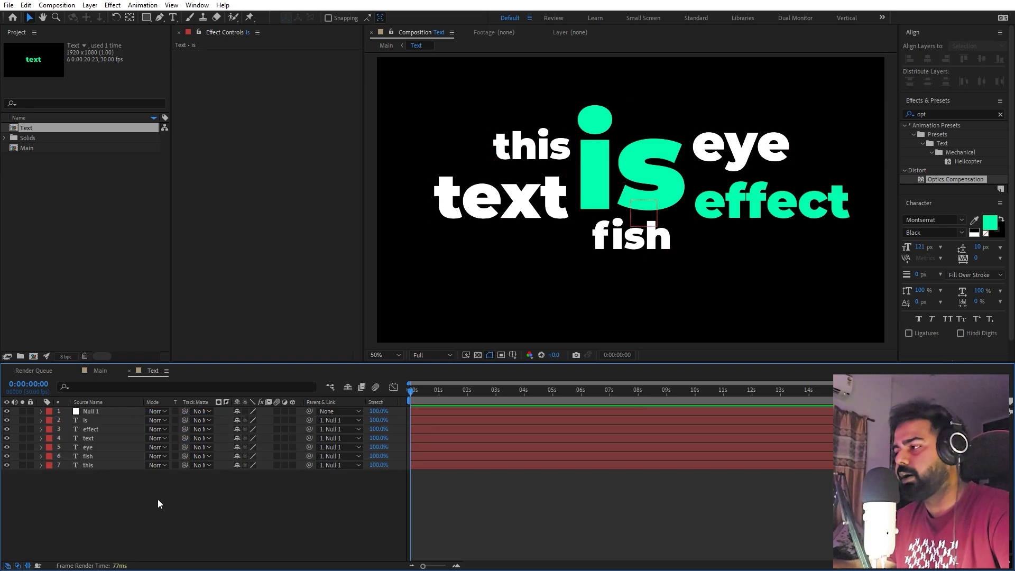
# Step: Draw a coral rectangle, centre it both ways, and move Shape Layer 1 below all words
pyautogui.rightClick(158, 499)
pyautogui.click(134, 126)
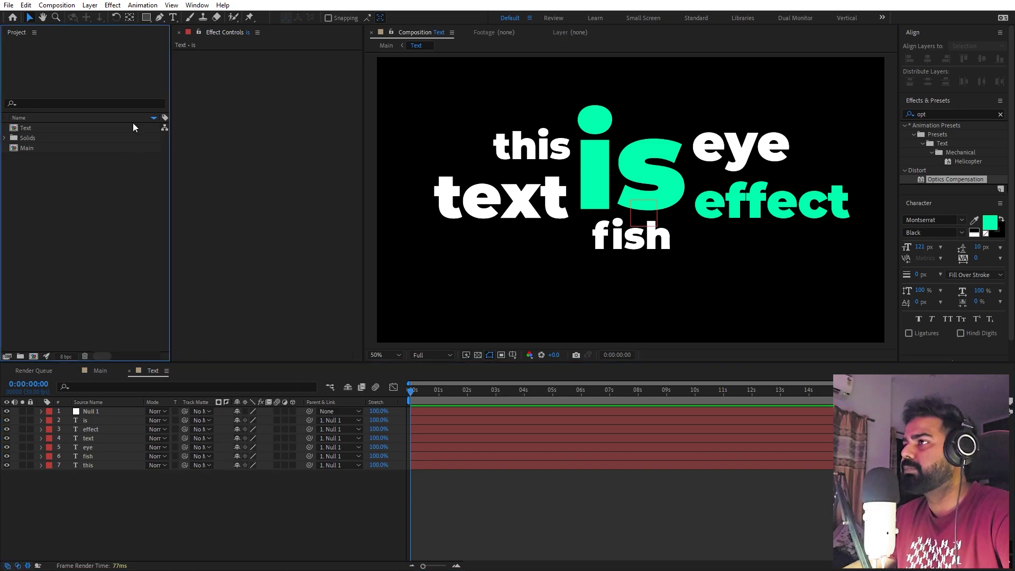
pyautogui.click(146, 17)
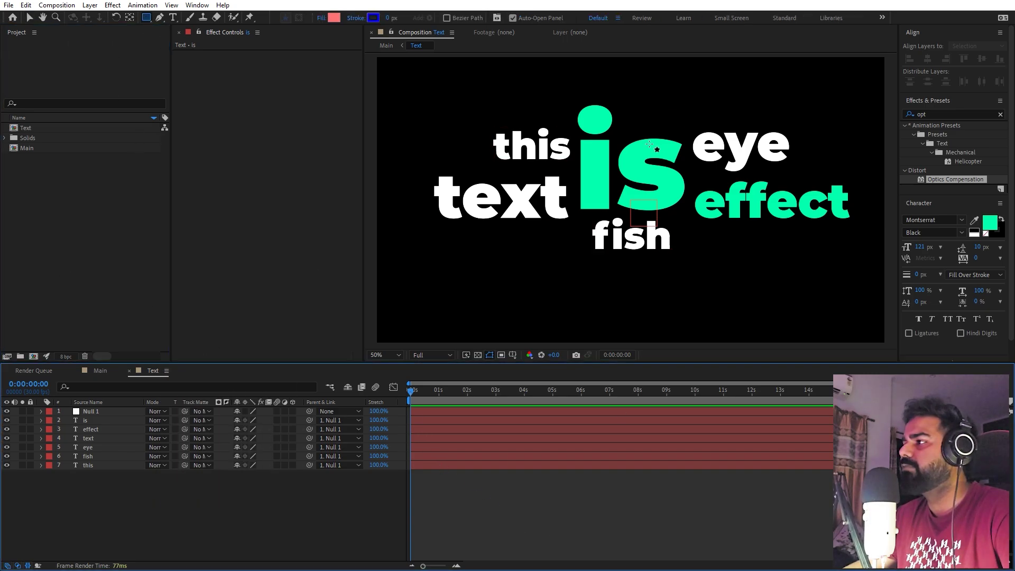
pyautogui.moveTo(553, 160); pyautogui.dragTo(713, 216)
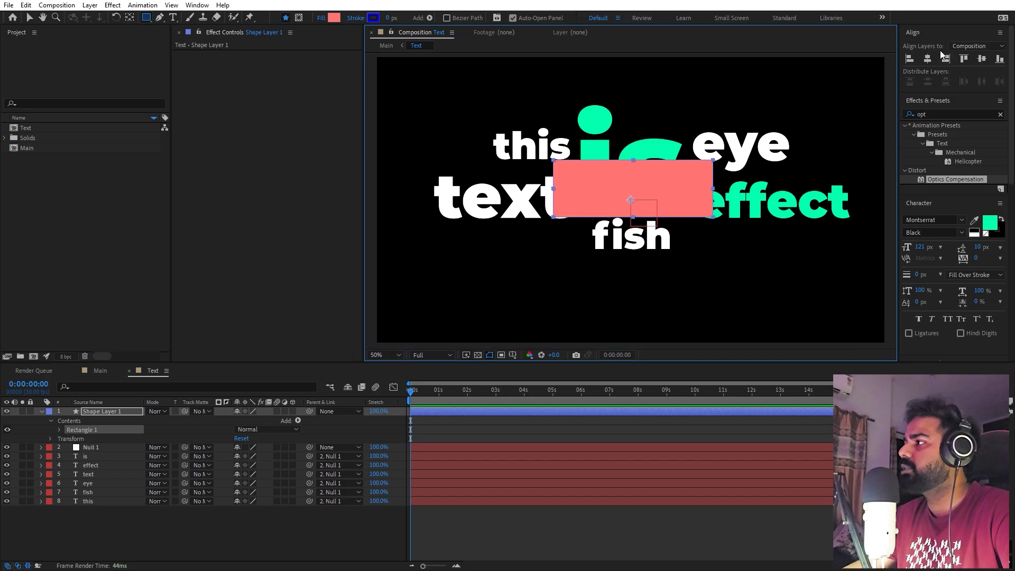
pyautogui.click(927, 59)
pyautogui.click(982, 59)
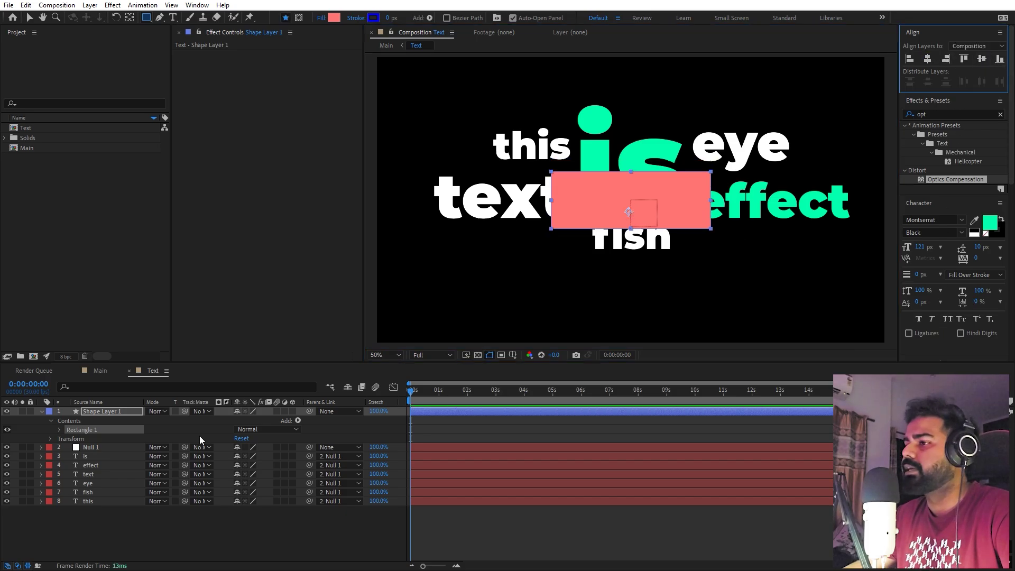
pyautogui.moveTo(116, 410); pyautogui.dragTo(110, 522)
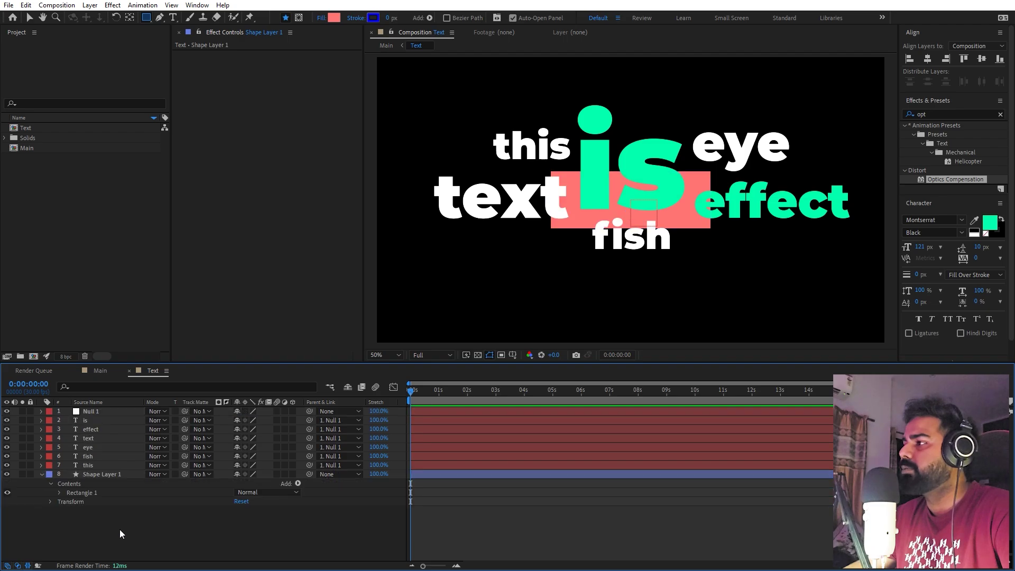
pyautogui.press('v')
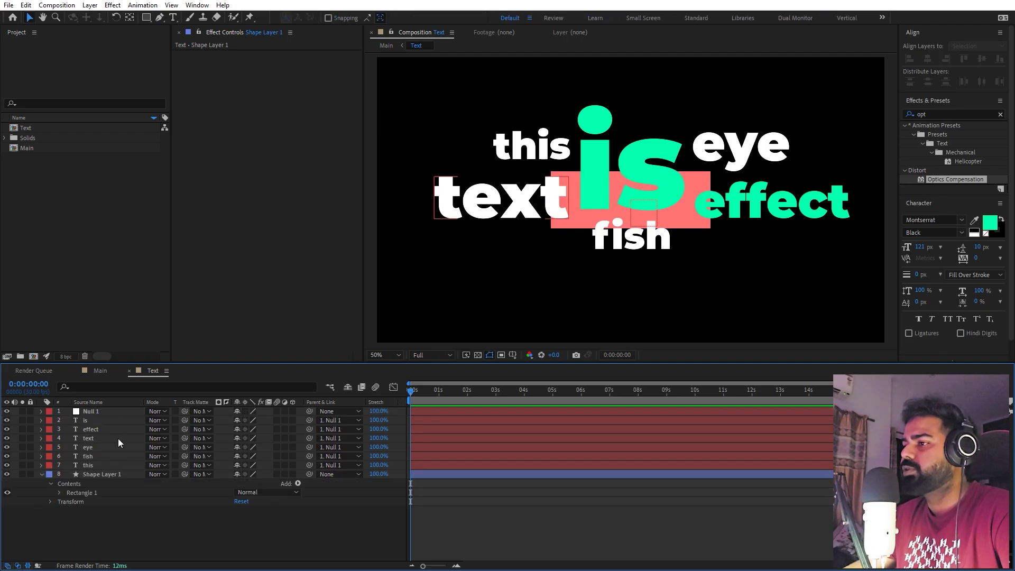
pyautogui.click(96, 411)
# Step: Set a first Position keyframe on Null 1 with the word cloud shifted right and down
pyautogui.press('p')
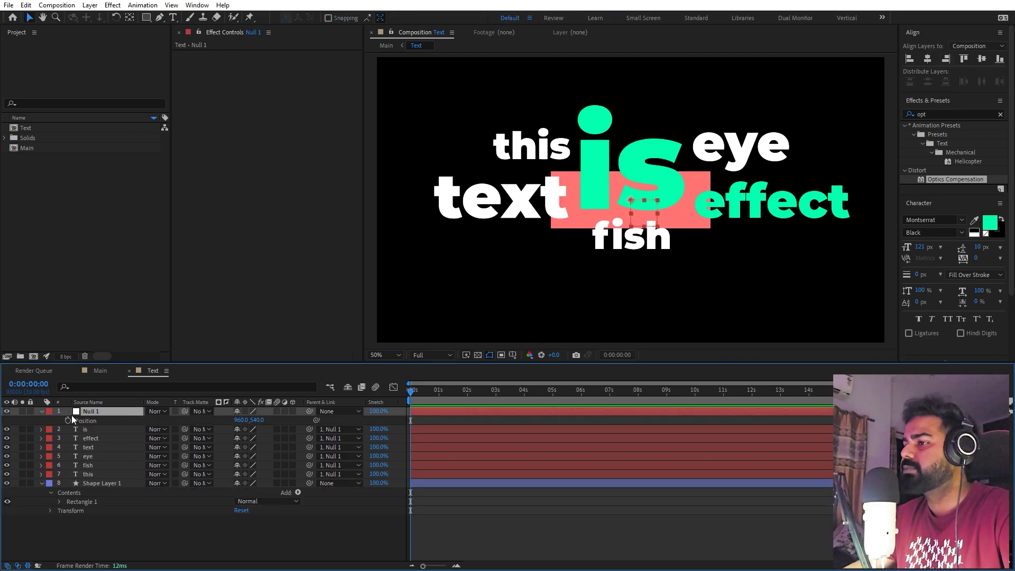
pyautogui.click(66, 420)
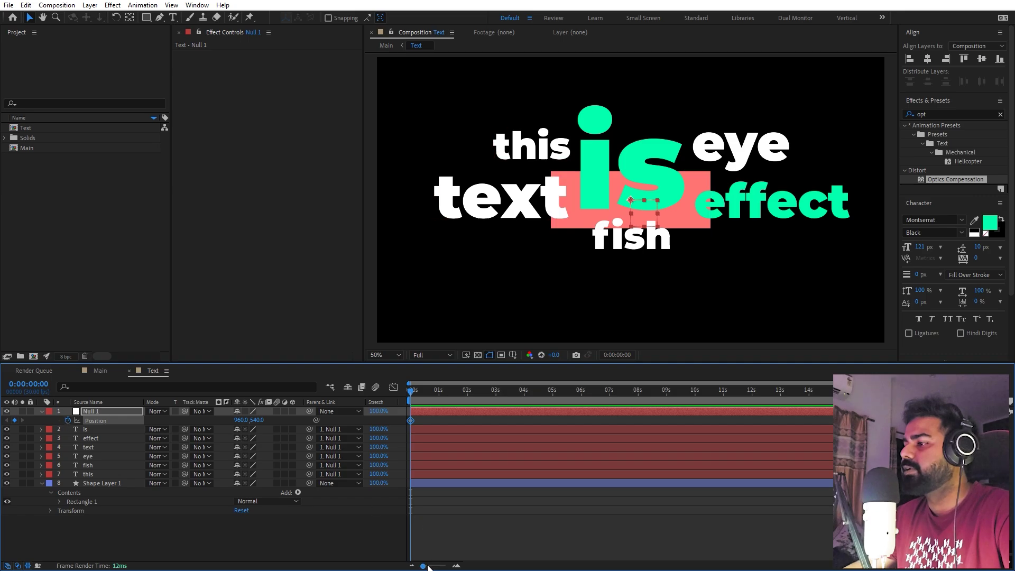
pyautogui.moveTo(424, 566); pyautogui.dragTo(432, 565)
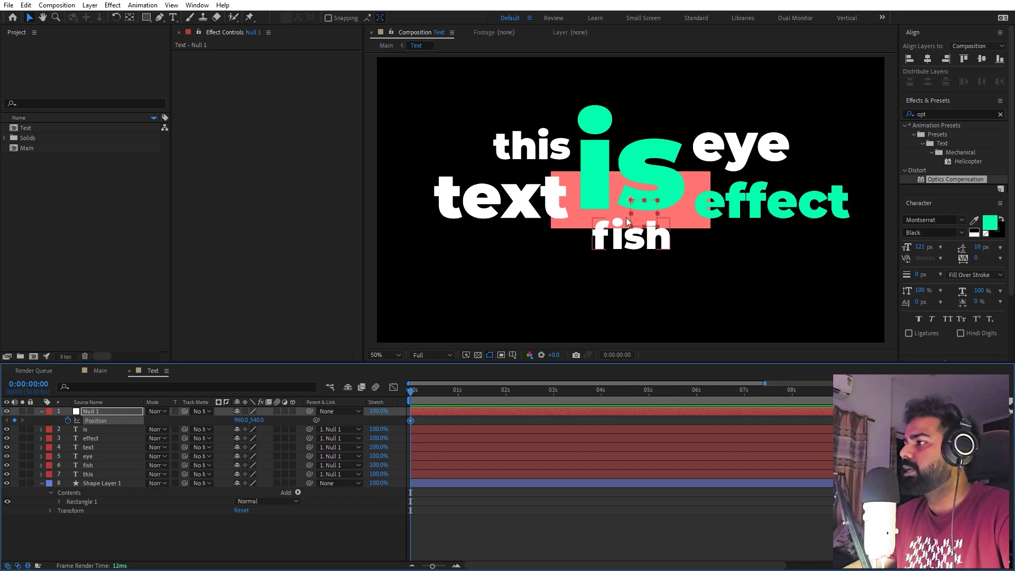
pyautogui.moveTo(634, 203); pyautogui.dragTo(723, 250)
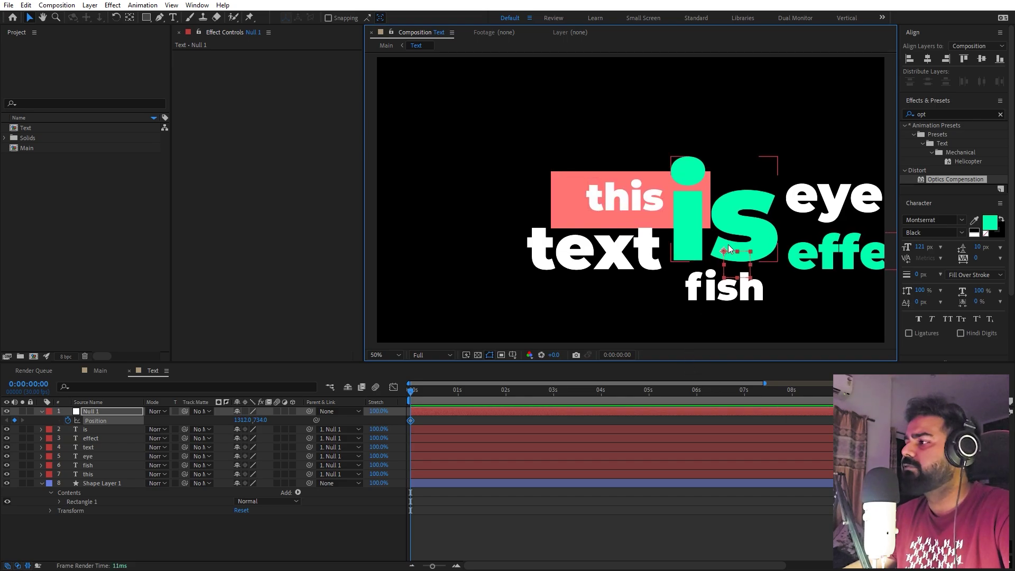
pyautogui.moveTo(725, 253); pyautogui.dragTo(726, 256)
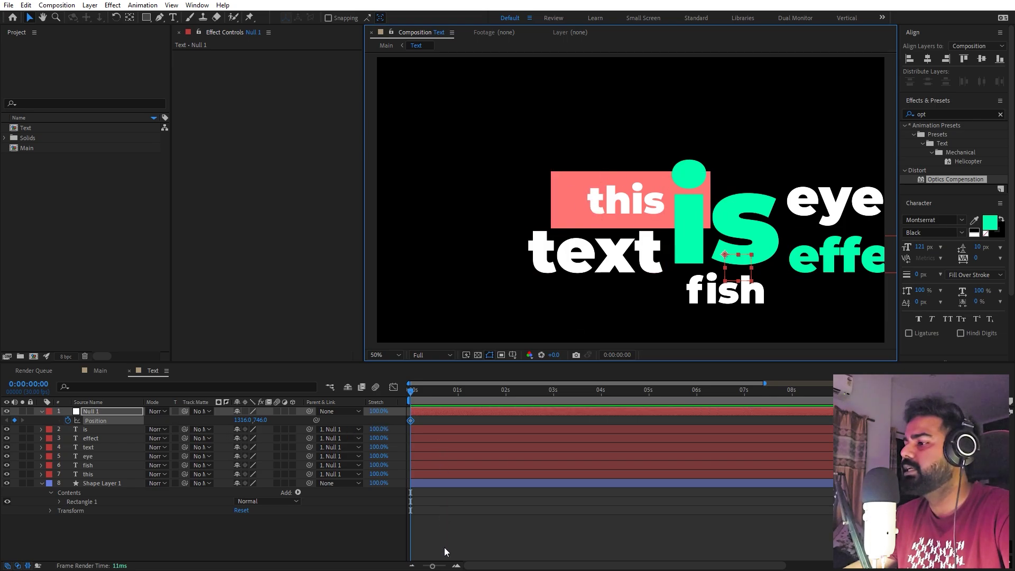
# Step: Add Position keyframes at 15f, 1:00 and 1:15, moving the cloud up-left, up, then down-left
pyautogui.moveTo(432, 565); pyautogui.dragTo(442, 565)
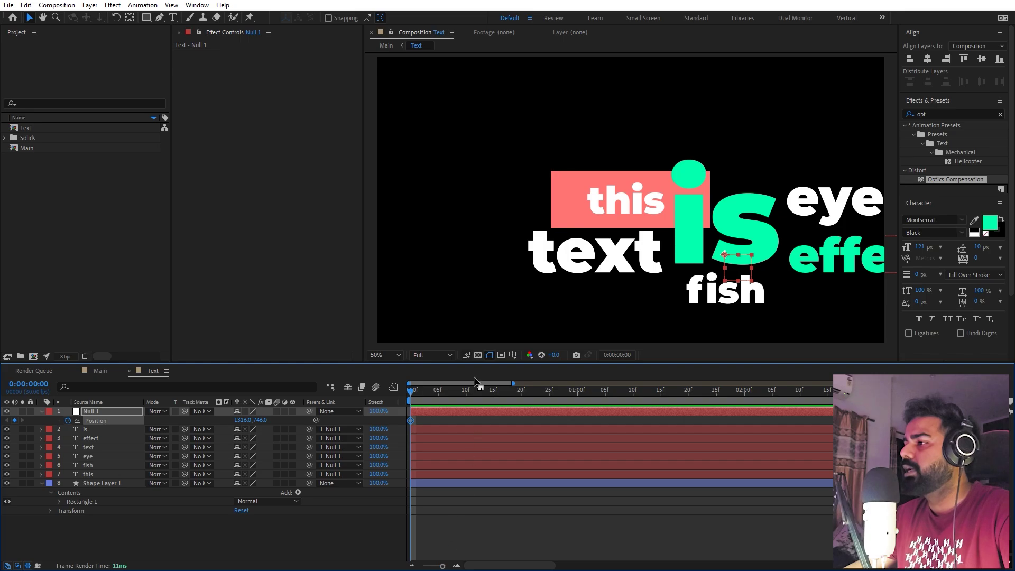
pyautogui.click(493, 396)
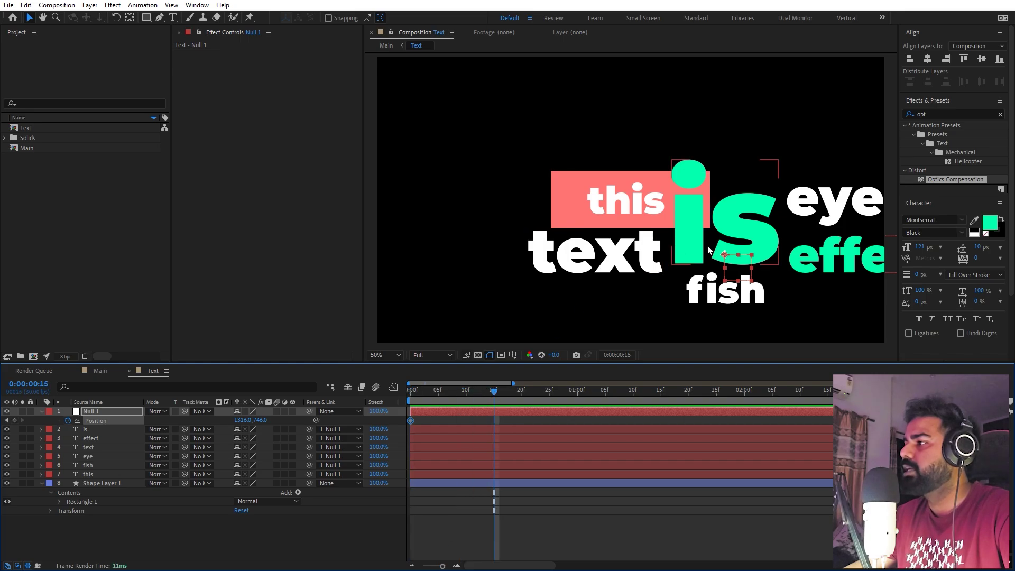
pyautogui.moveTo(724, 256); pyautogui.dragTo(637, 227)
pyautogui.moveTo(500, 390); pyautogui.dragTo(577, 404)
pyautogui.moveTo(639, 230); pyautogui.dragTo(632, 161)
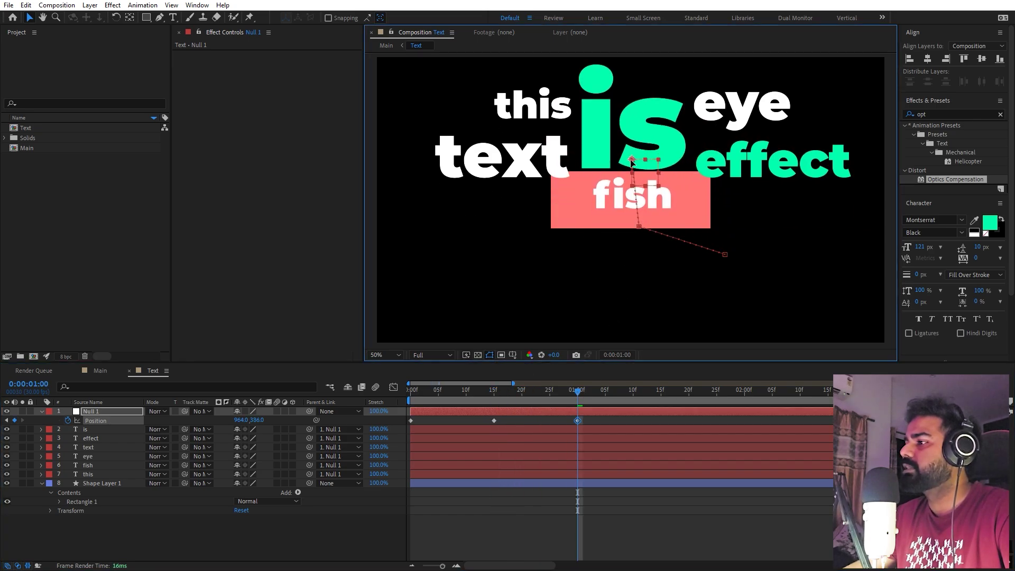
pyautogui.moveTo(591, 394); pyautogui.dragTo(662, 398)
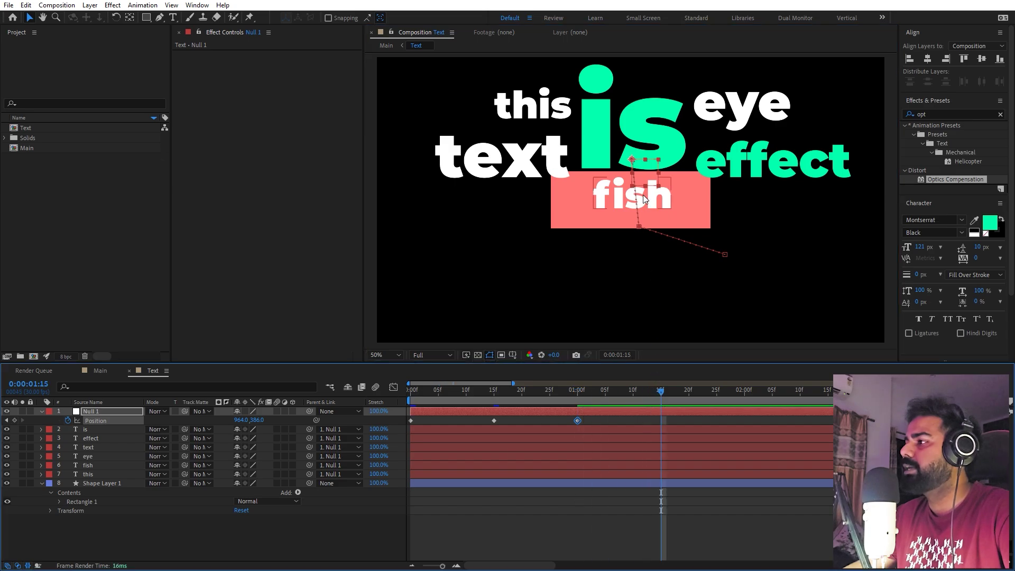
pyautogui.moveTo(633, 161); pyautogui.dragTo(527, 247)
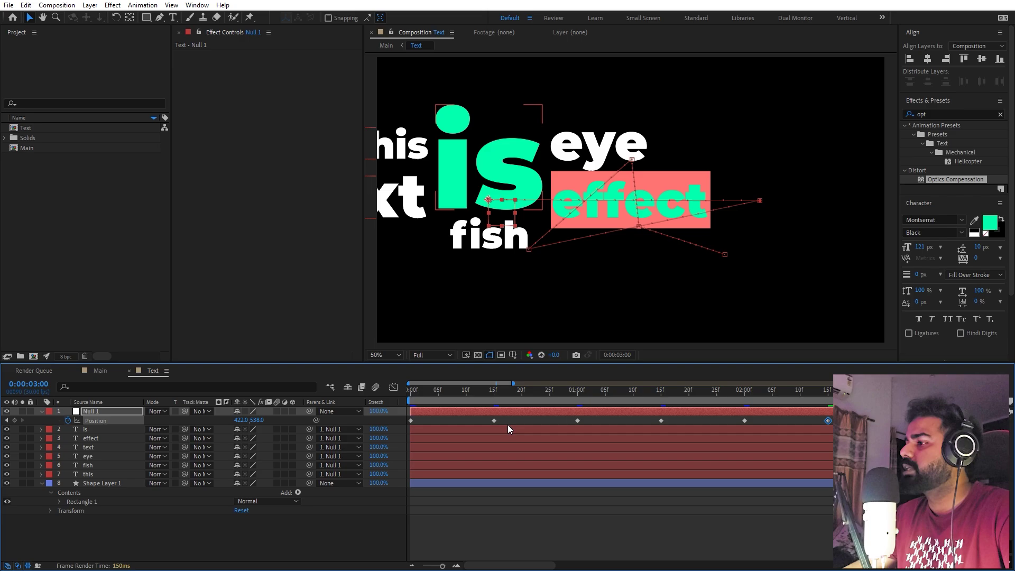
# Step: Preview the null's motion from the start and select all its Position keyframes
pyautogui.click(410, 420)
pyautogui.press('space')
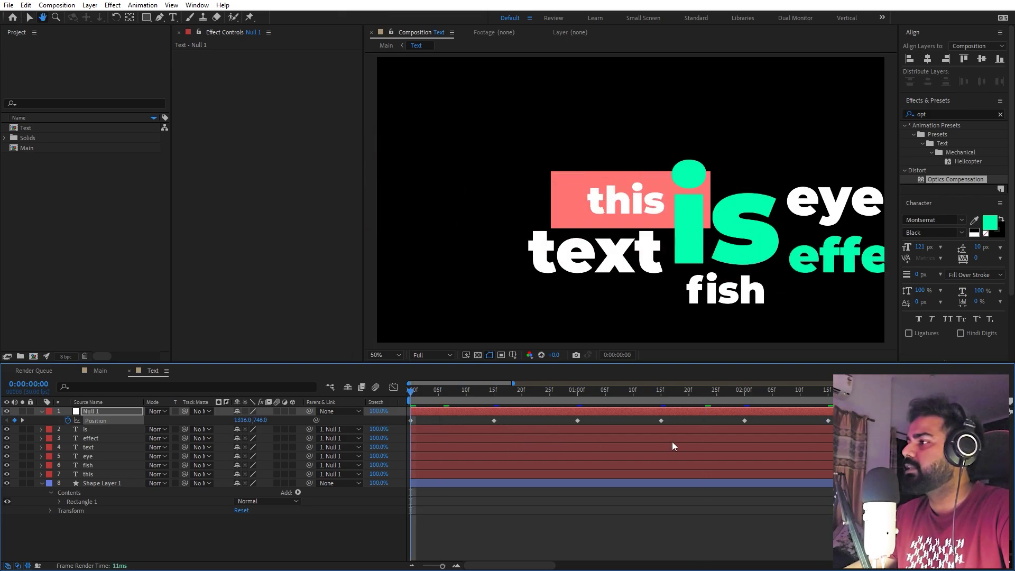
pyautogui.press('space')
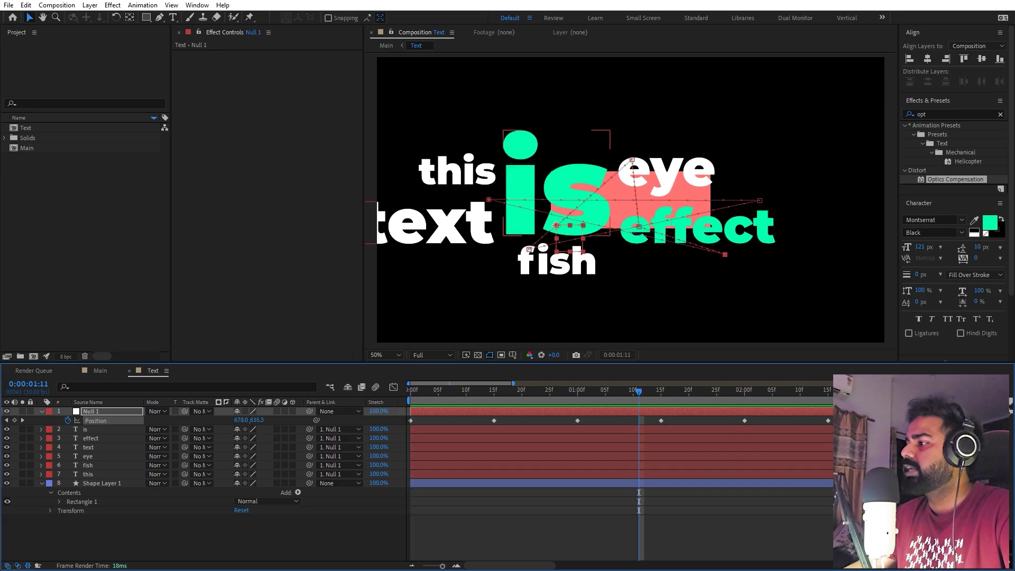
pyautogui.moveTo(830, 416); pyautogui.dragTo(372, 426)
# Step: Easy-ease the Position keyframes and raise their influence in the speed graph for sharp peaks
pyautogui.press('F9')
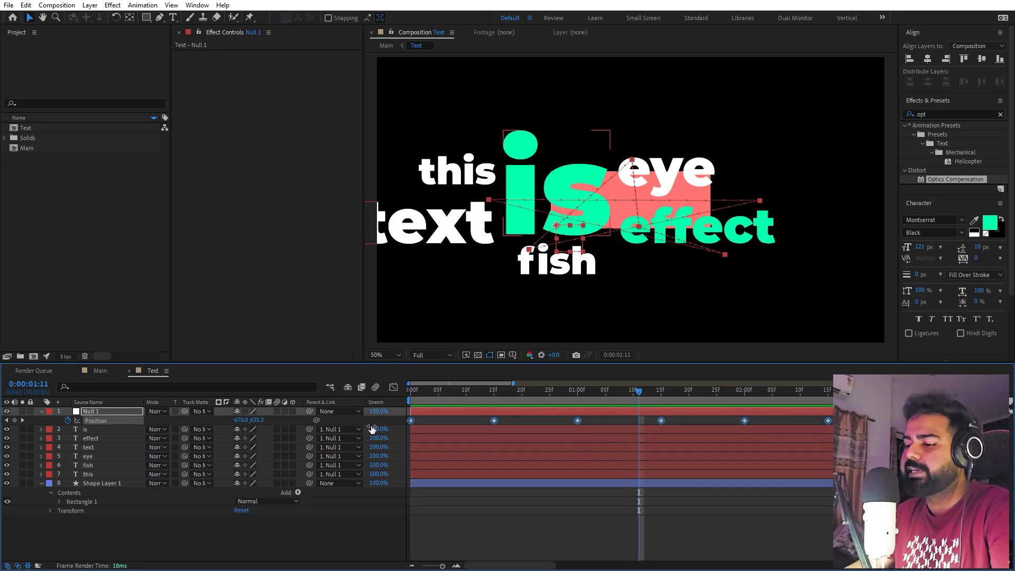
pyautogui.click(393, 387)
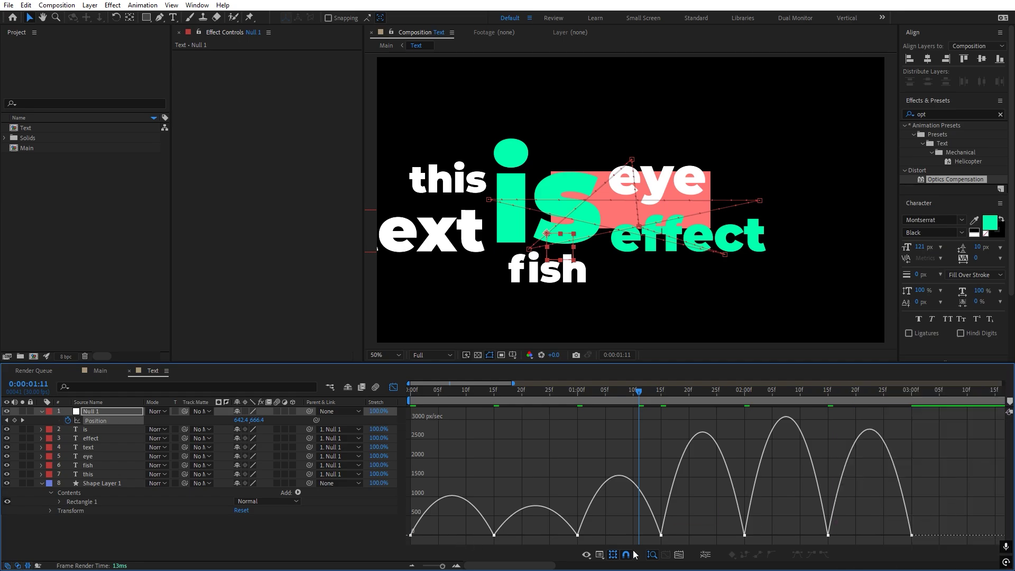
pyautogui.click(600, 556)
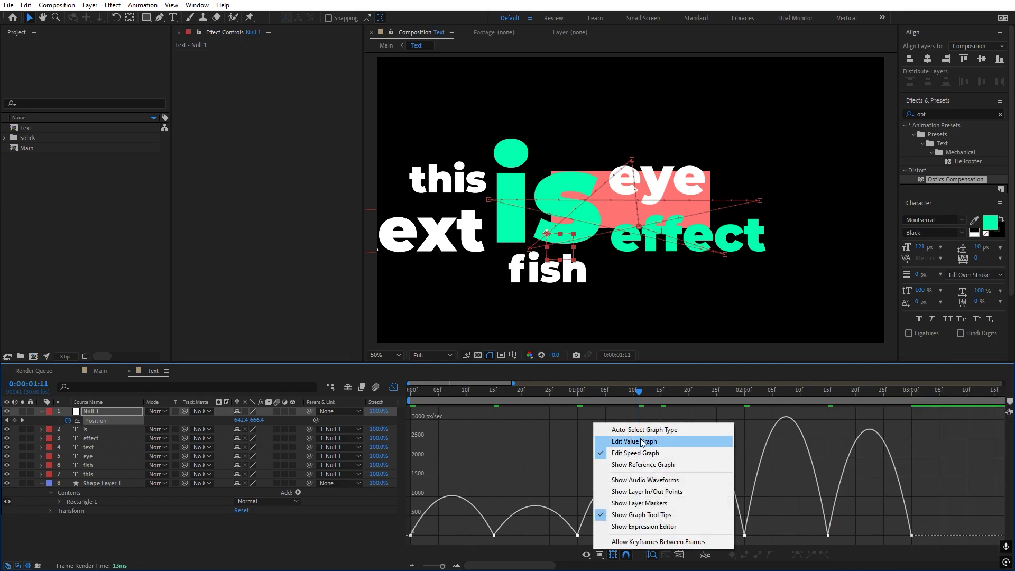
pyautogui.click(946, 477)
pyautogui.moveTo(964, 529); pyautogui.dragTo(306, 557)
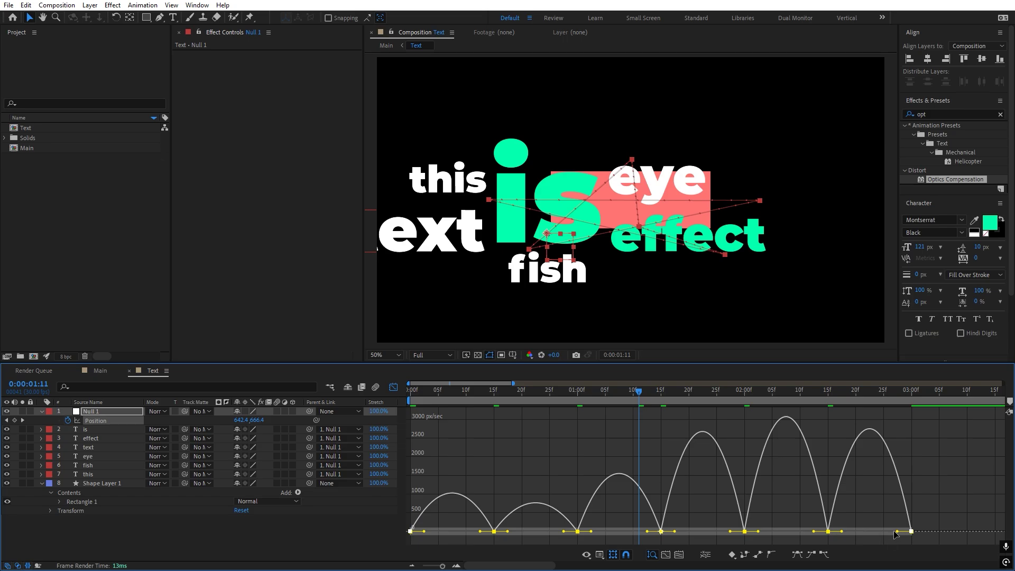
pyautogui.moveTo(894, 534); pyautogui.dragTo(859, 539)
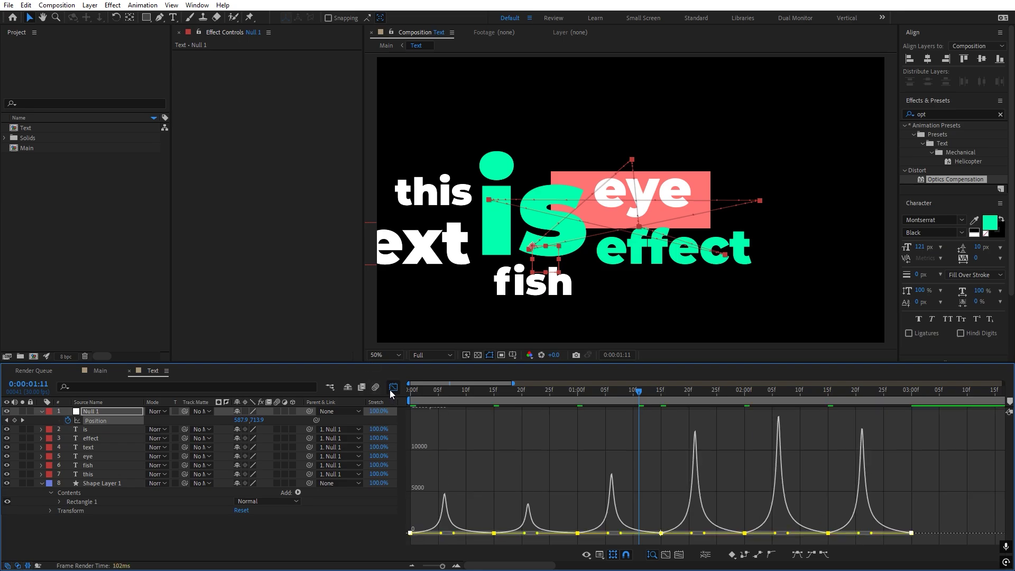
pyautogui.click(393, 388)
pyautogui.click(468, 456)
pyautogui.press('Home')
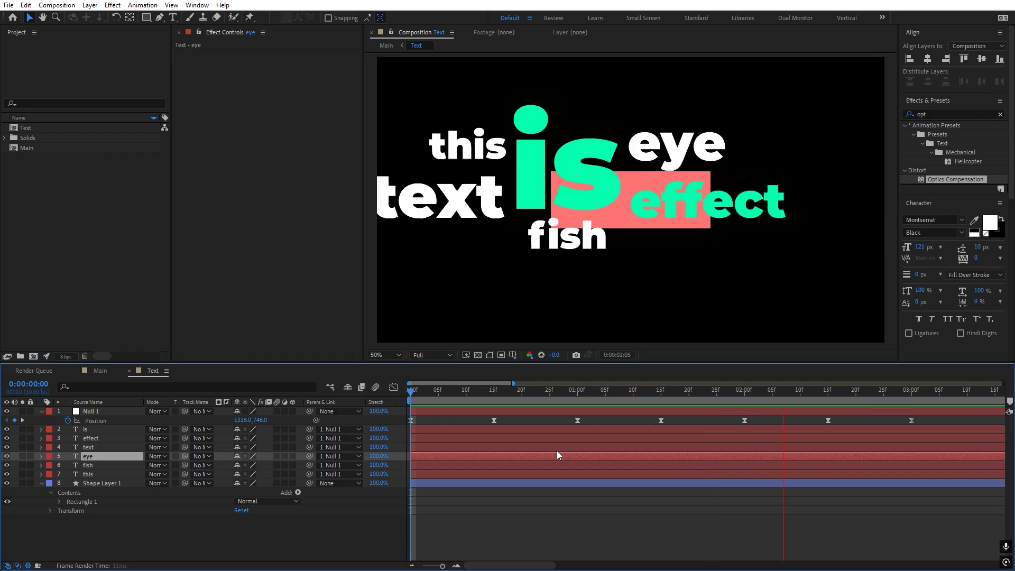
# Step: Spread Null 1's seven Position keyframes so the last lands at 3:00, then preview the retimed motion
pyautogui.press('space')
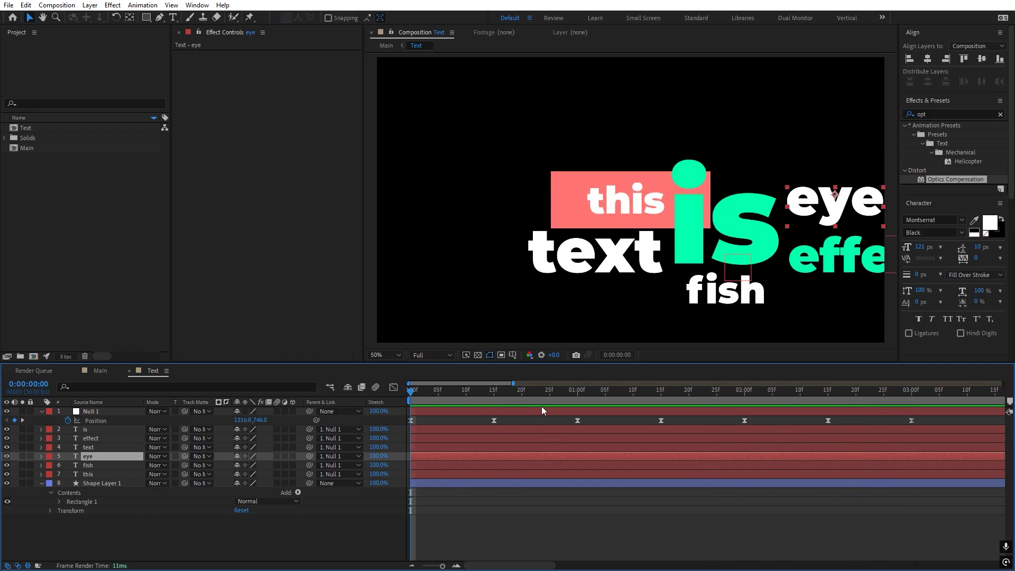
pyautogui.press('space')
pyautogui.press(';')
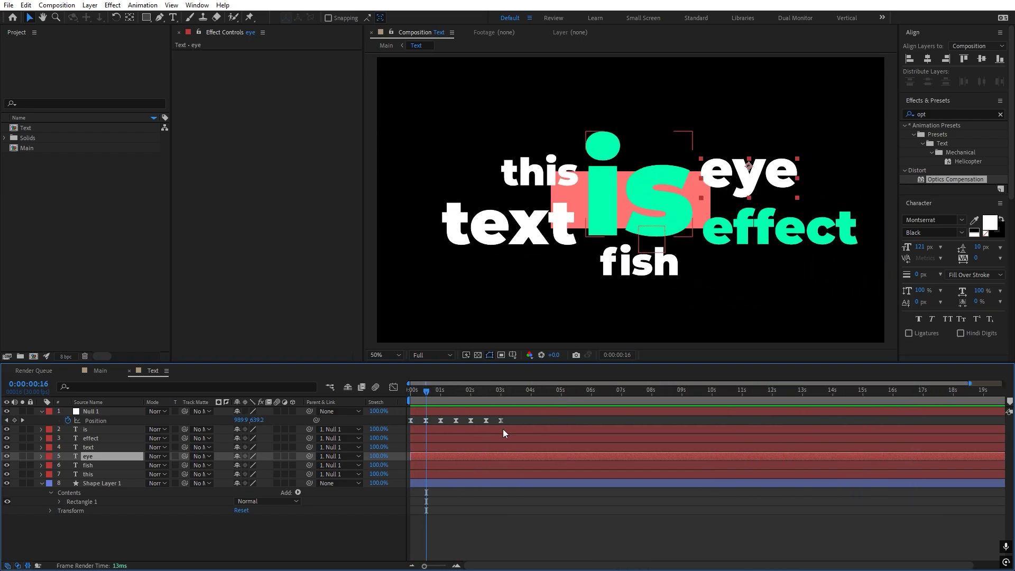
pyautogui.moveTo(405, 426); pyautogui.dragTo(505, 420)
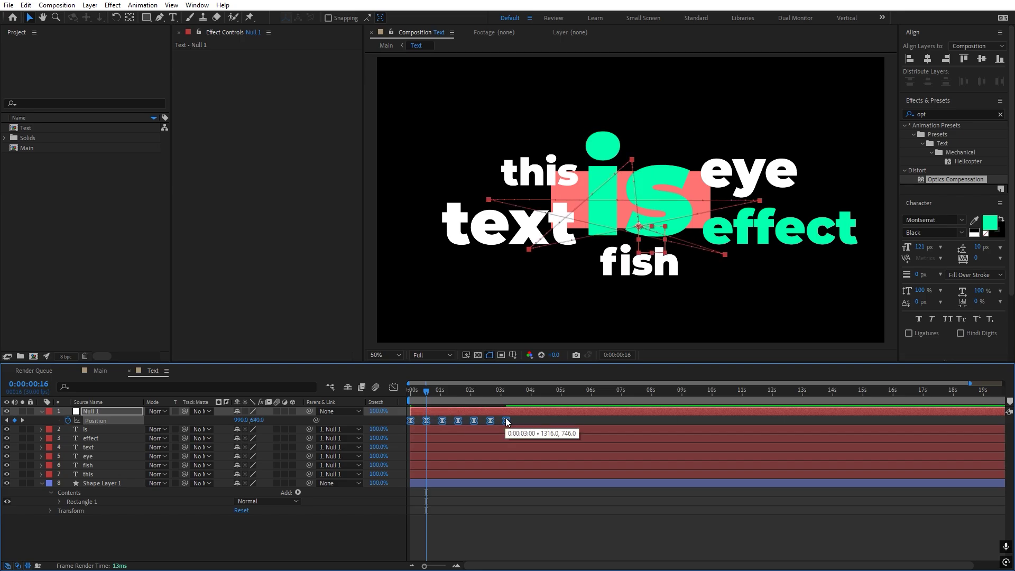
pyautogui.press('space')
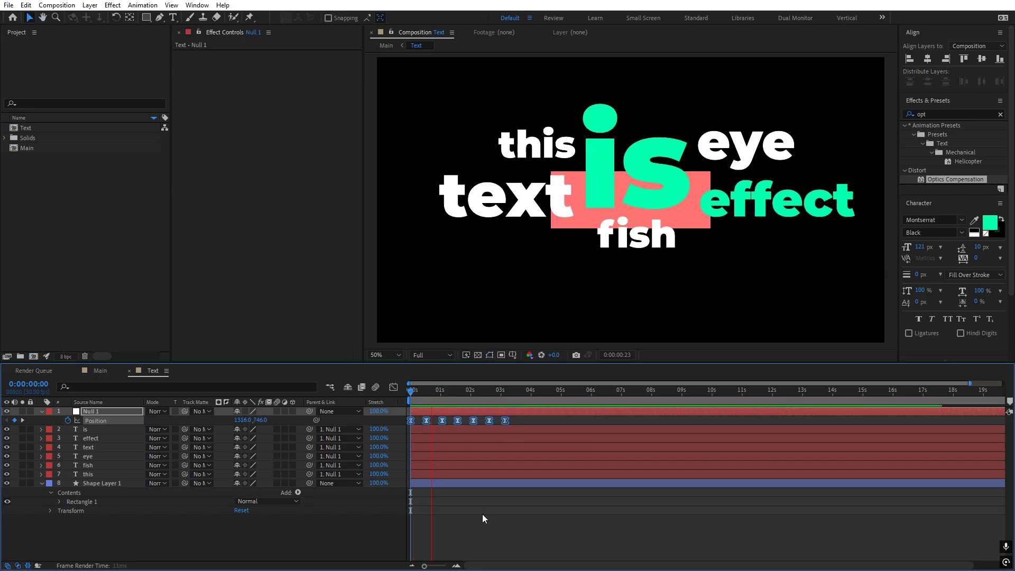
pyautogui.click(160, 494)
# Step: Return to the start, hide the coral rectangle, and preview the Main comp
pyautogui.press('Home')
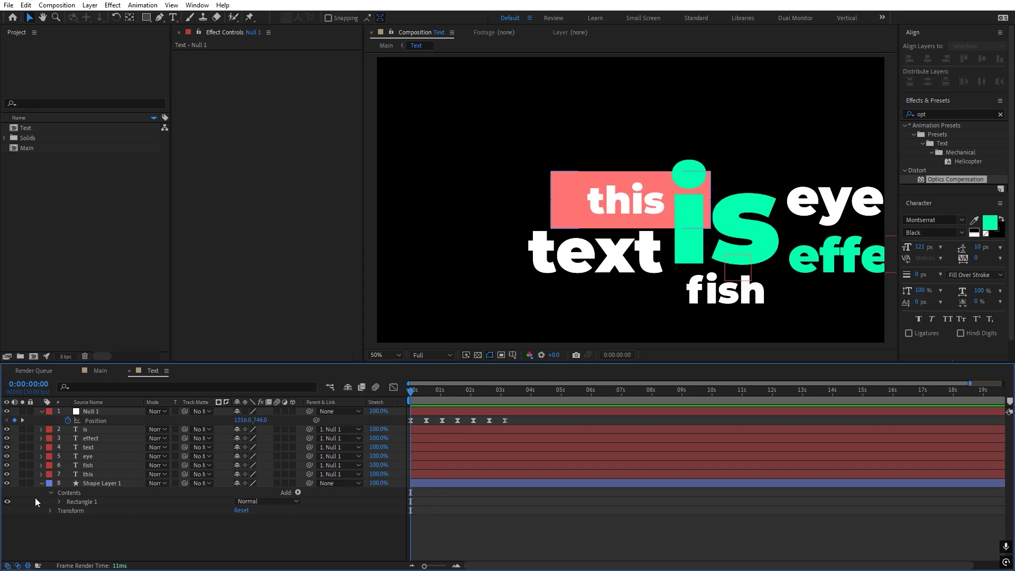
pyautogui.click(7, 483)
pyautogui.click(100, 371)
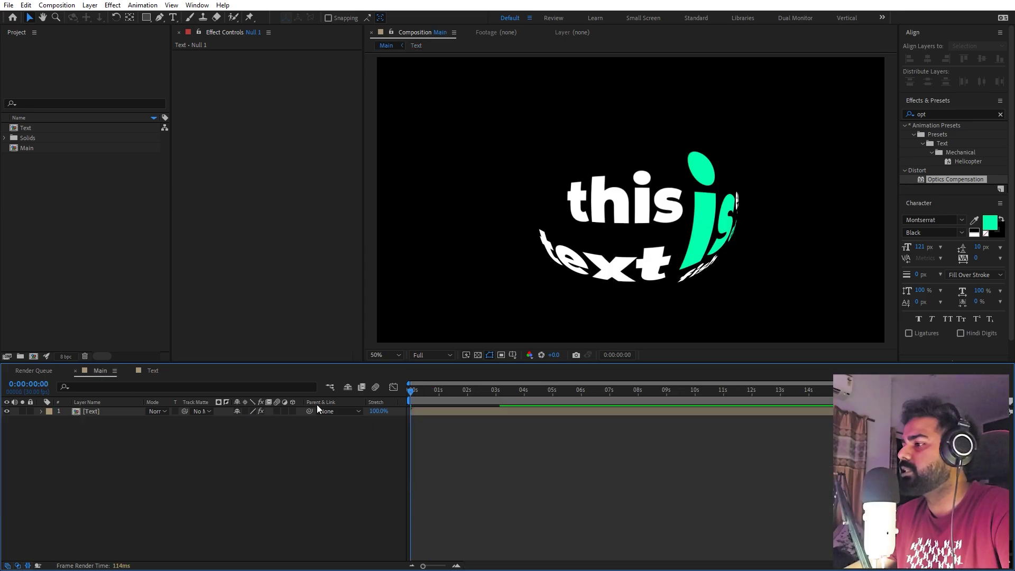
pyautogui.press('space')
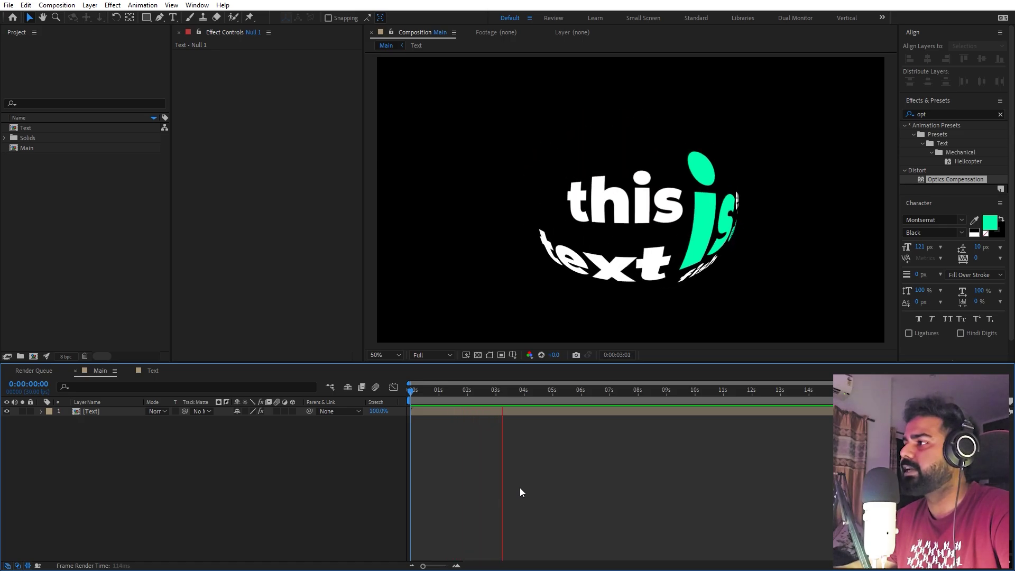
pyautogui.press('space')
# Step: In the Text precomp, duplicate the 1:14 Position keyframe as a hold at 1:23
pyautogui.moveTo(510, 403); pyautogui.dragTo(458, 402)
pyautogui.doubleClick(456, 412)
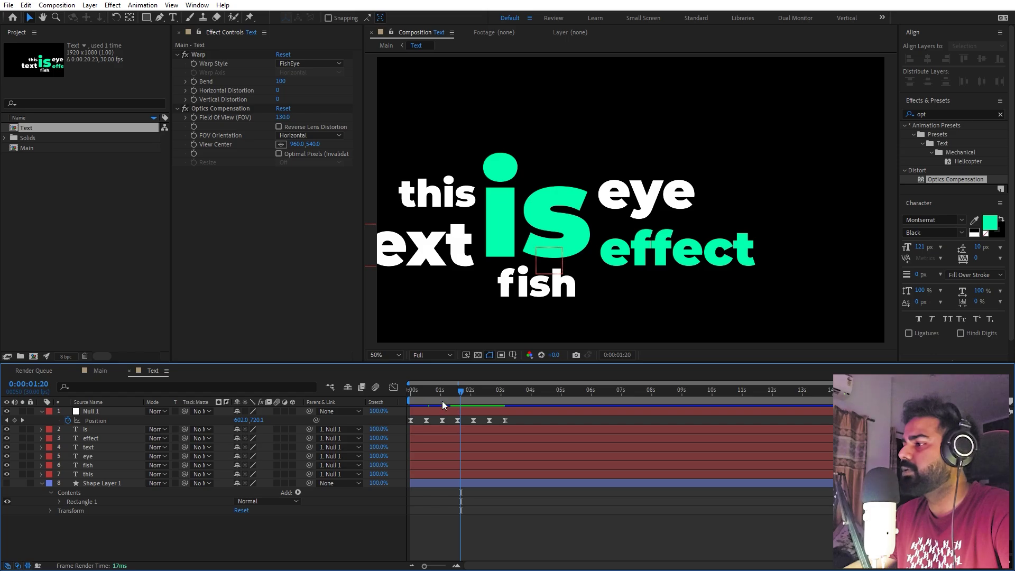
pyautogui.press('Home')
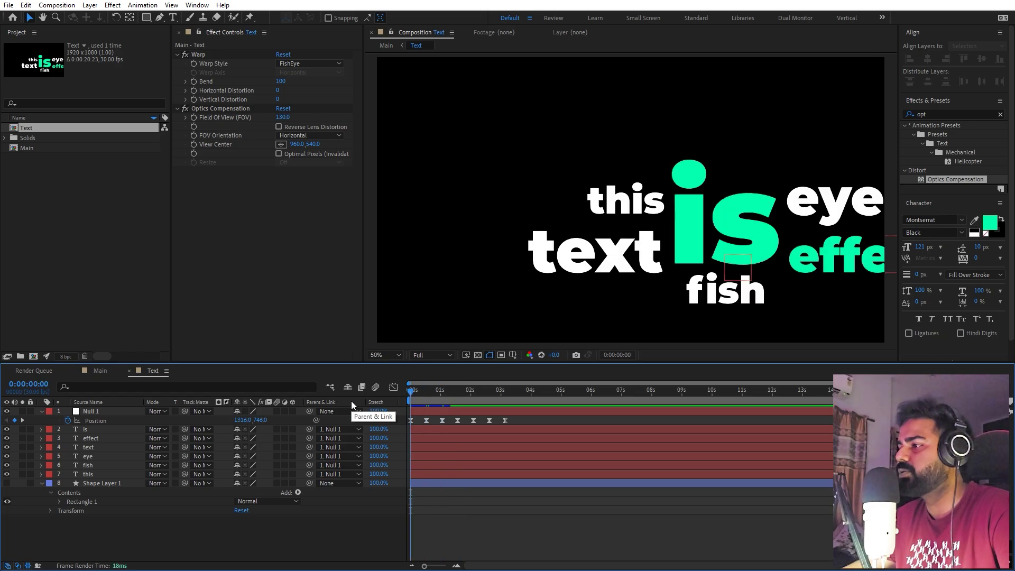
pyautogui.press('=')
pyautogui.moveTo(439, 397); pyautogui.dragTo(500, 402)
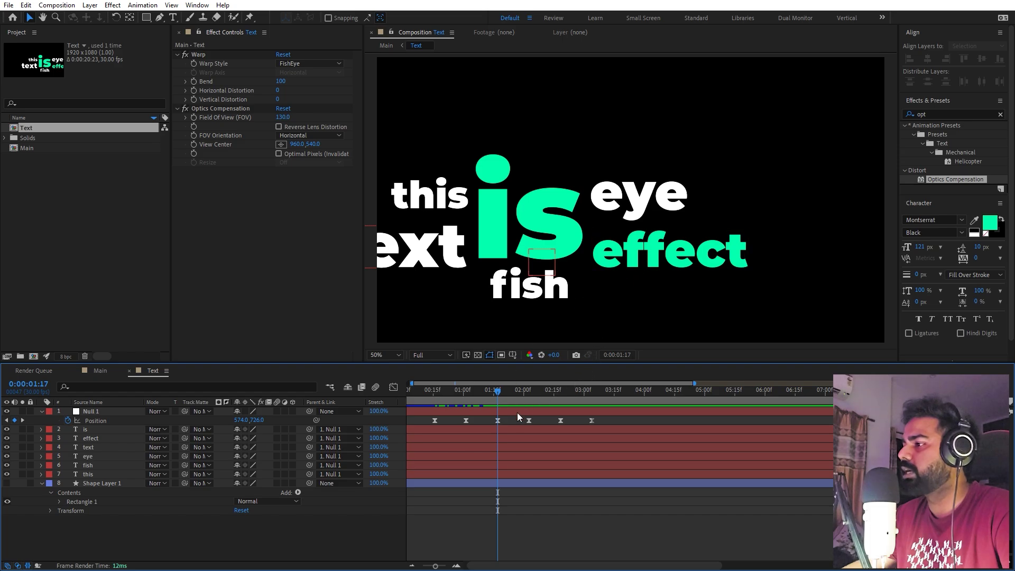
pyautogui.click(498, 420)
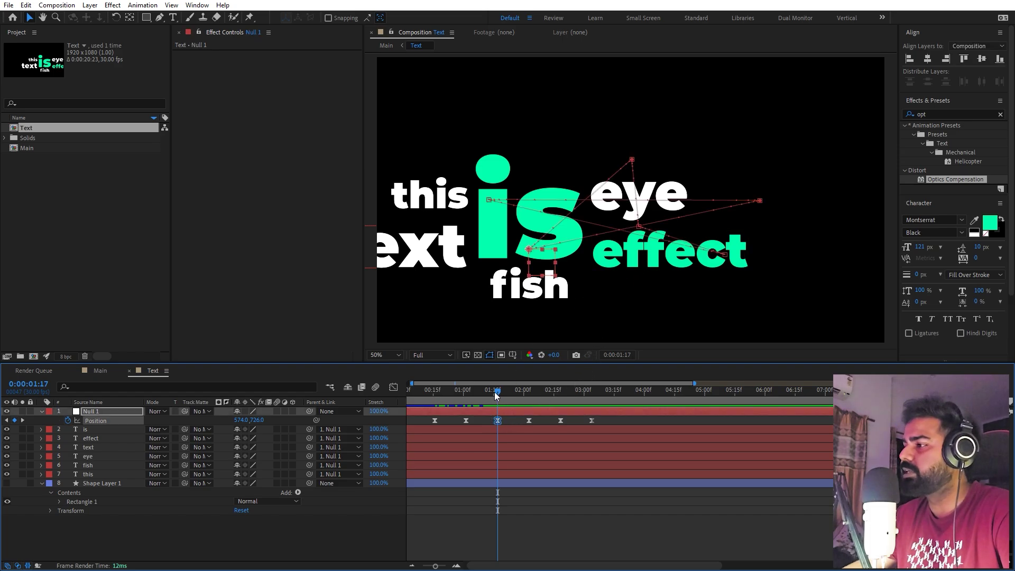
pyautogui.moveTo(496, 395); pyautogui.dragTo(509, 395)
pyautogui.hotkey('ctrl', 'v')
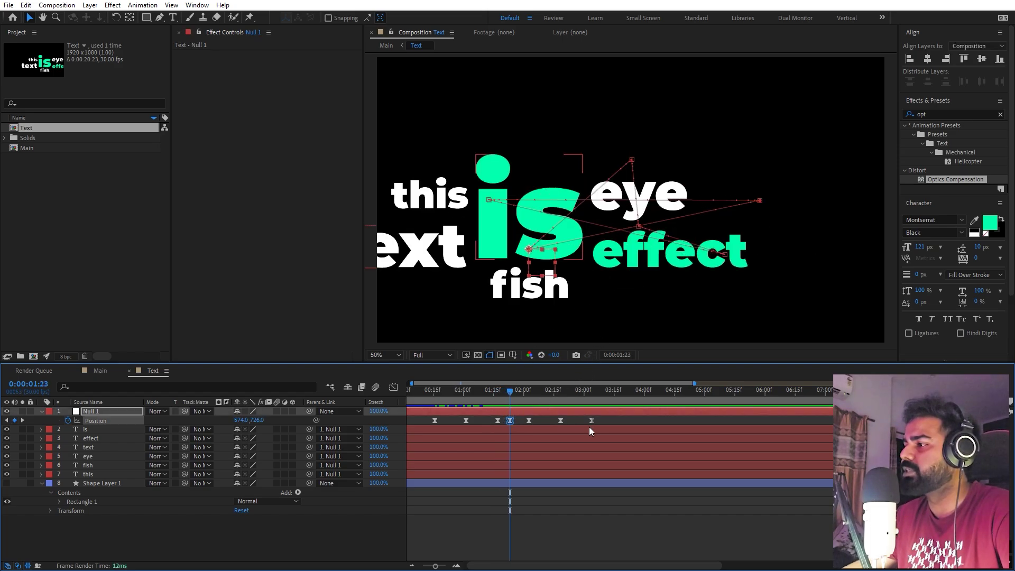
# Step: Shift the later keyframes right and add a hold duplicate of the 2:06 keyframe at 2:11
pyautogui.moveTo(613, 417); pyautogui.dragTo(537, 392)
pyautogui.click(526, 392)
pyautogui.click(535, 420)
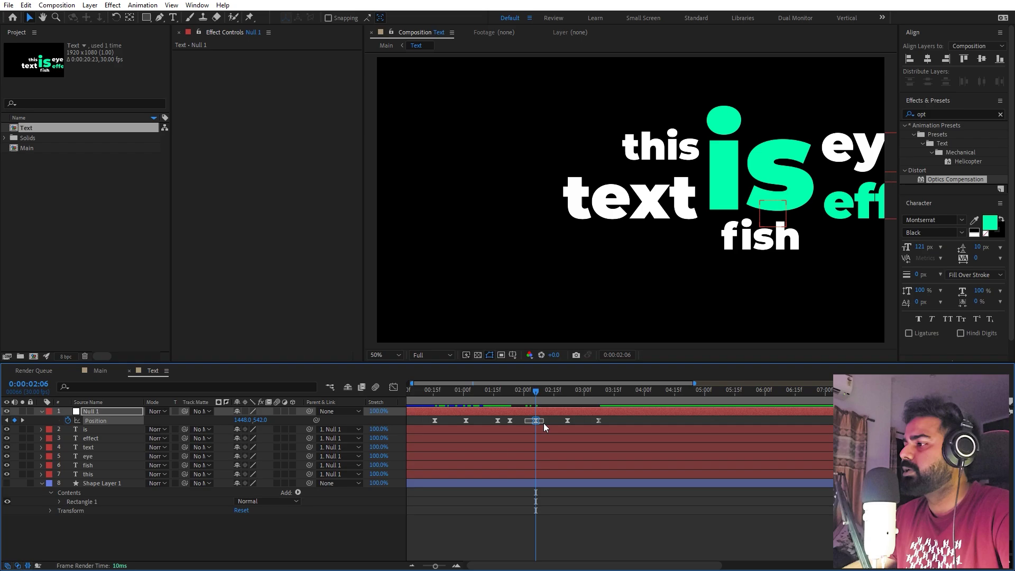
pyautogui.moveTo(544, 426); pyautogui.dragTo(547, 392)
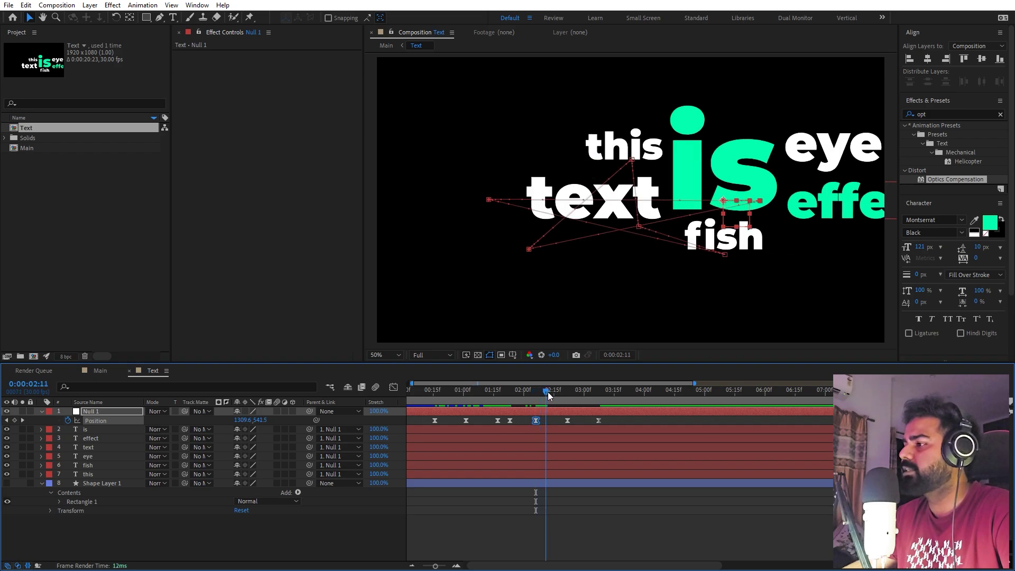
pyautogui.hotkey('ctrl', 'v')
pyautogui.press('space')
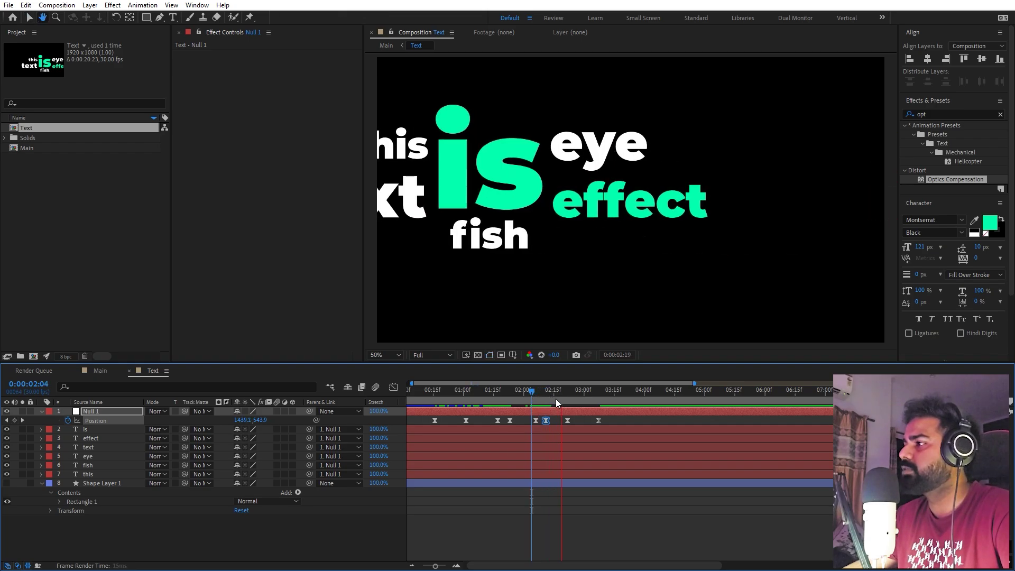
pyautogui.press('space')
# Step: Add a hold keyframe at 3:18, end the work area there, and return to Main
pyautogui.click(598, 420)
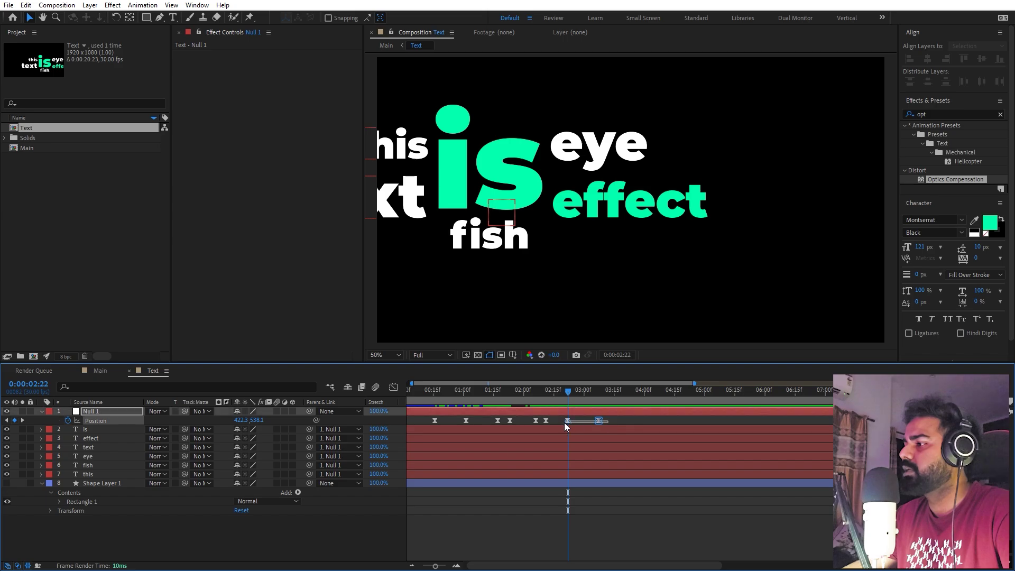
pyautogui.moveTo(564, 423); pyautogui.dragTo(612, 398)
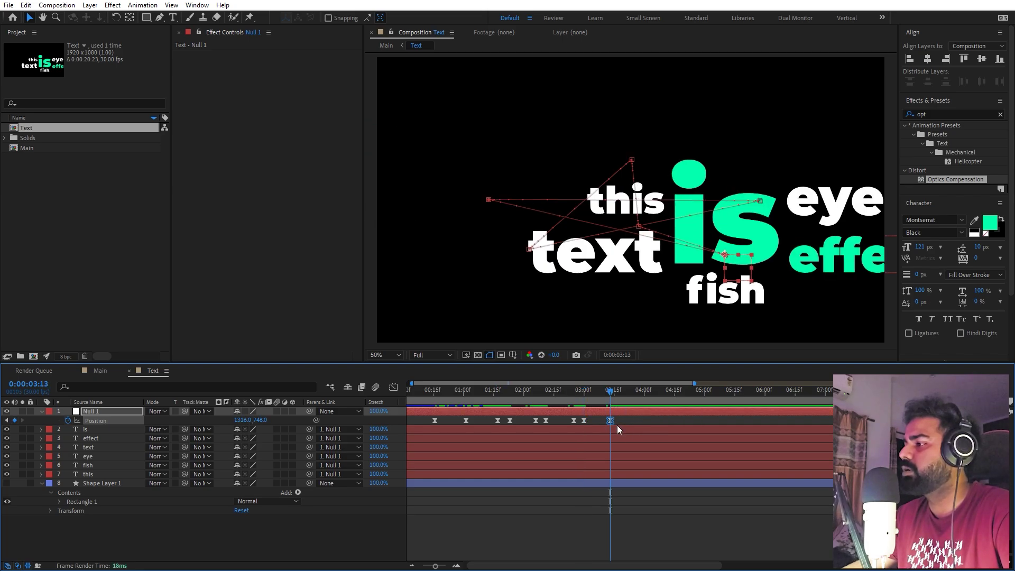
pyautogui.click(604, 423)
pyautogui.click(611, 420)
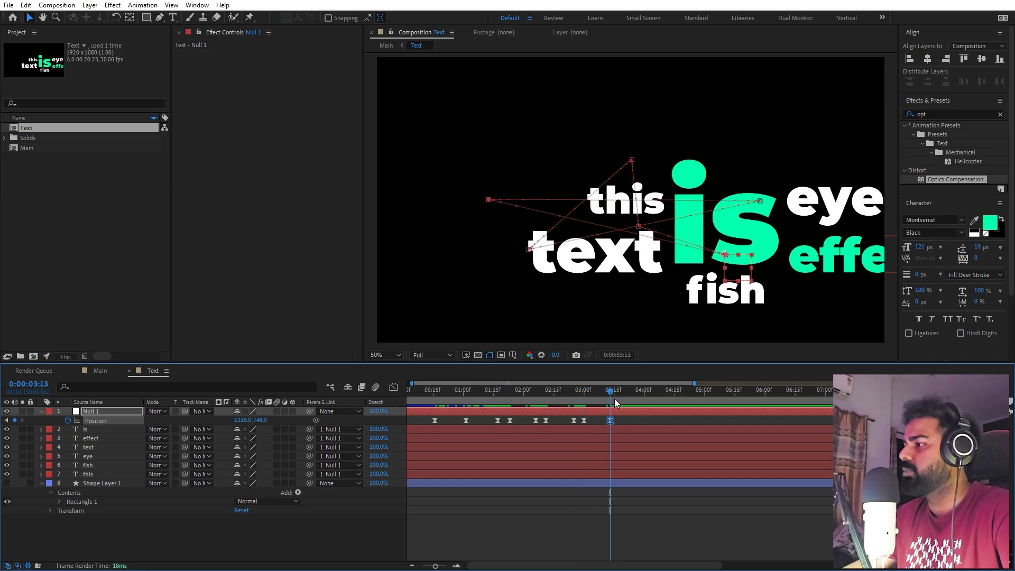
pyautogui.moveTo(614, 399); pyautogui.dragTo(620, 396)
pyautogui.hotkey('ctrl', 'v')
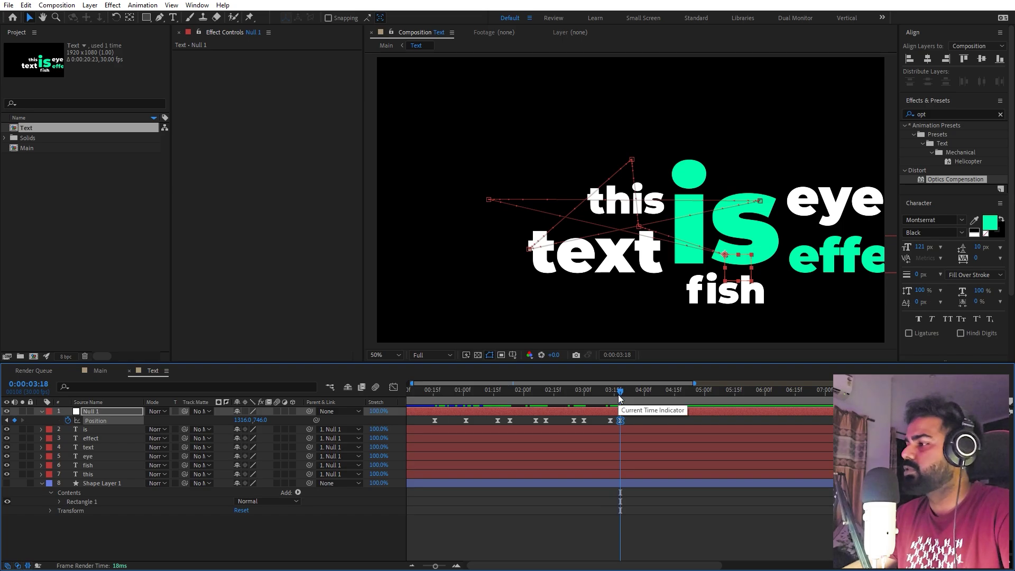
pyautogui.press('n')
pyautogui.click(100, 370)
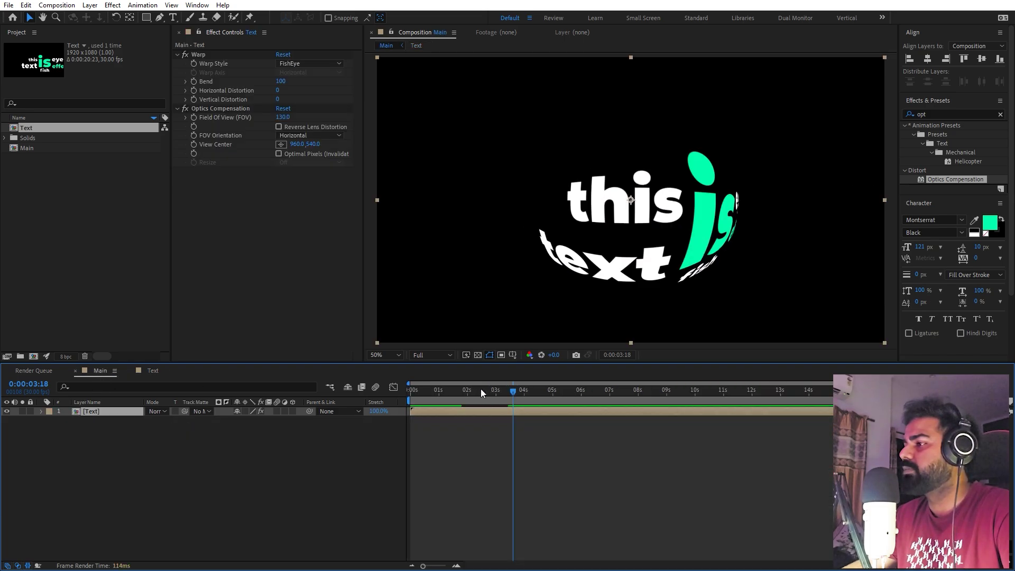
# Step: Preview the fisheye animation in Main, then open the Text precomp
pyautogui.press('space')
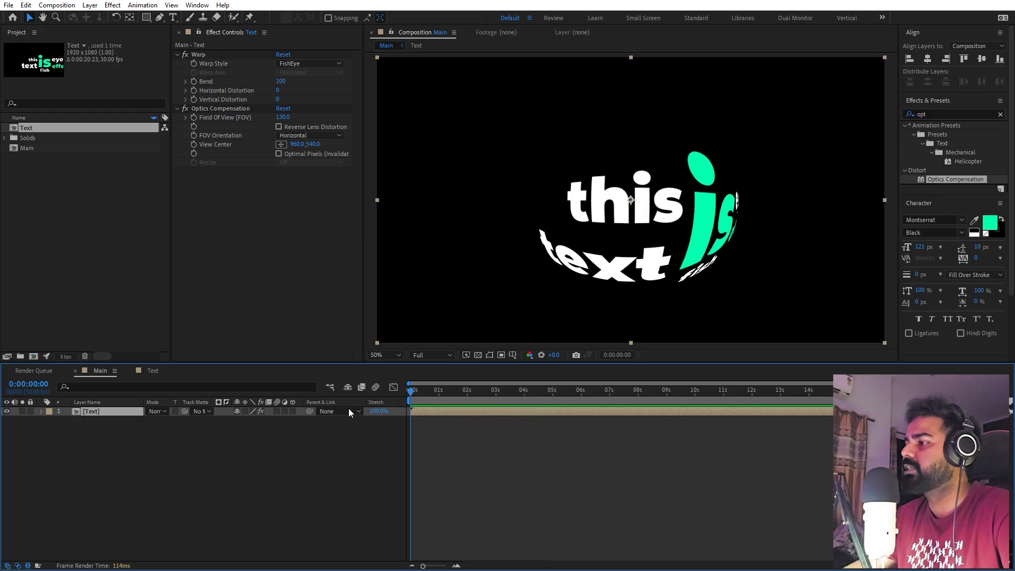
pyautogui.doubleClick(100, 411)
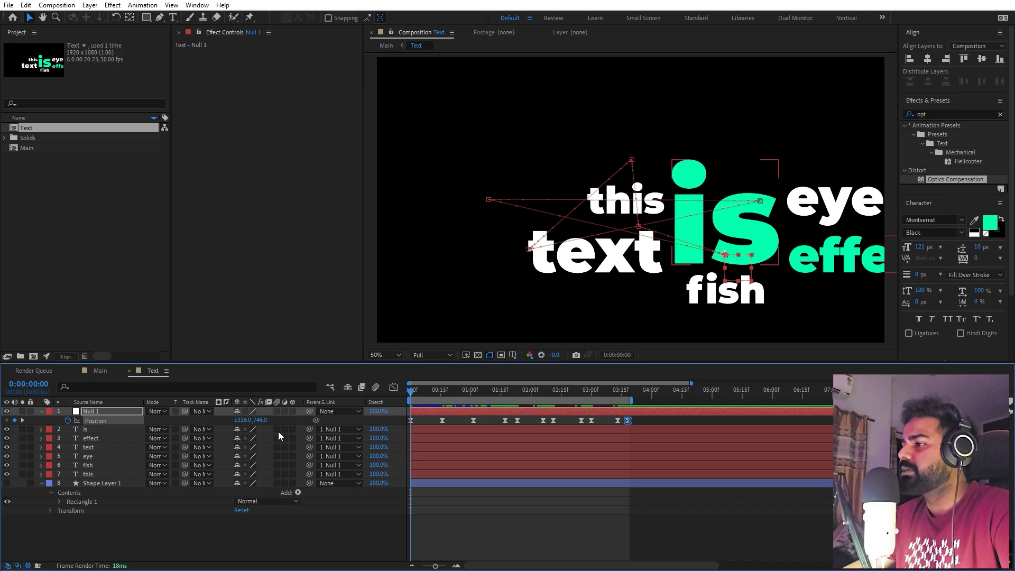
# Step: Enable motion blur on the word layers and the composition, then preview it in Main
pyautogui.moveTo(277, 429); pyautogui.dragTo(277, 438)
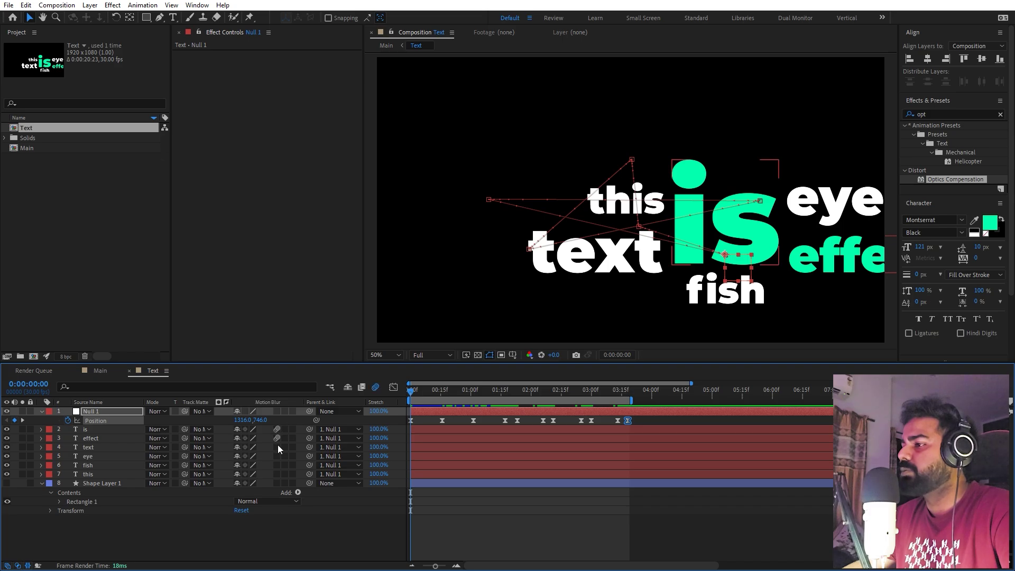
pyautogui.click(278, 481)
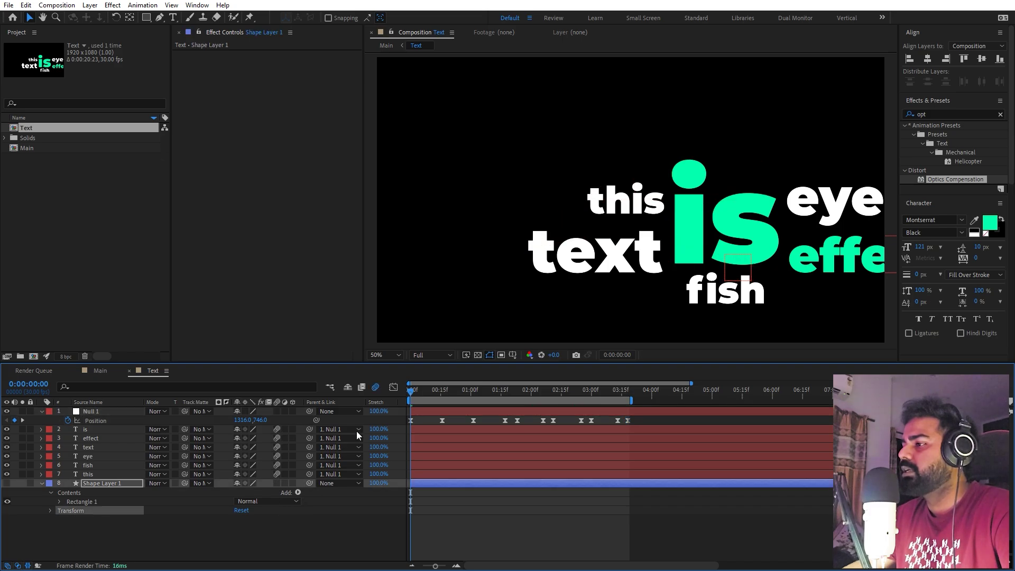
pyautogui.click(376, 387)
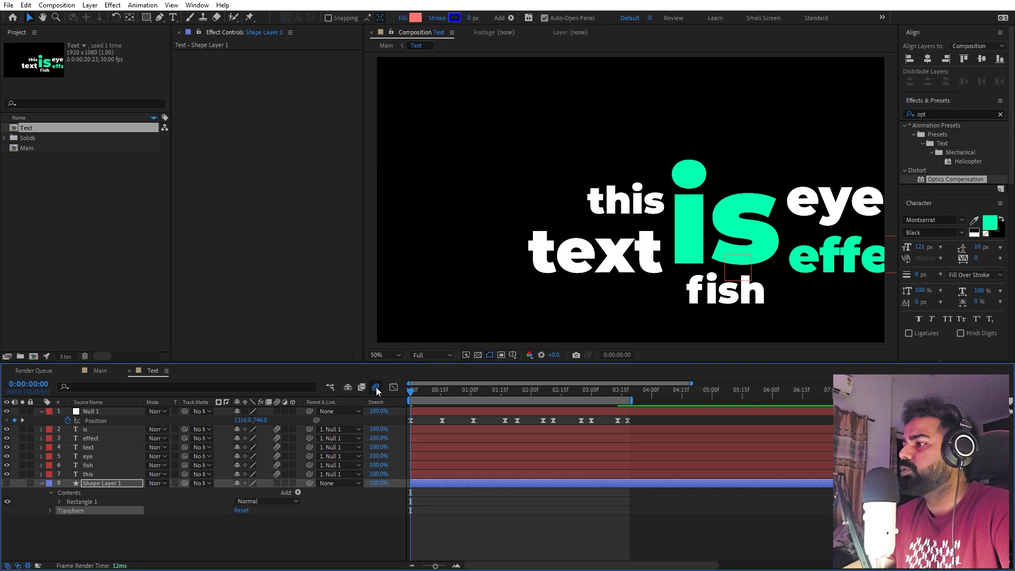
pyautogui.click(100, 371)
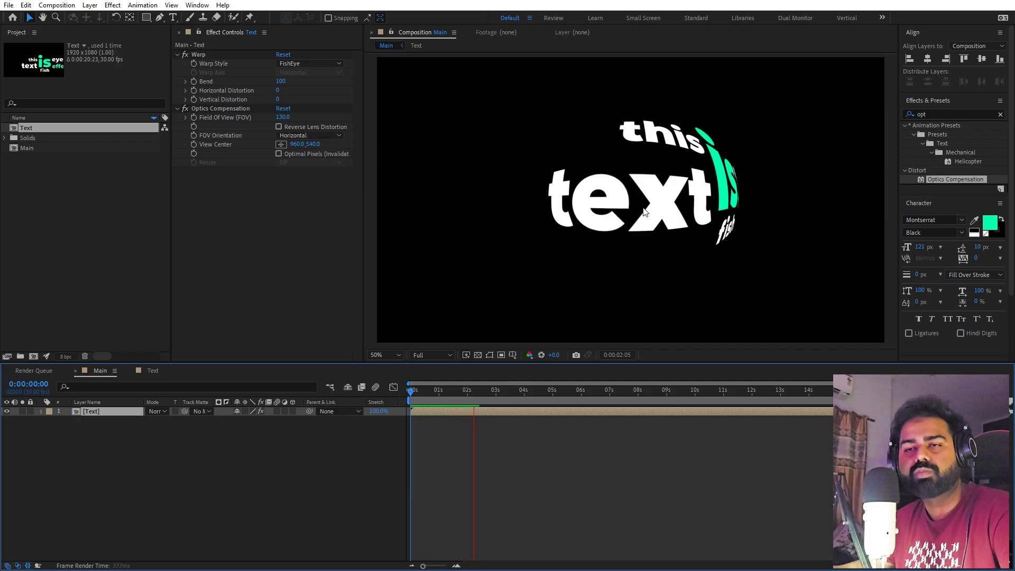
pyautogui.click(503, 489)
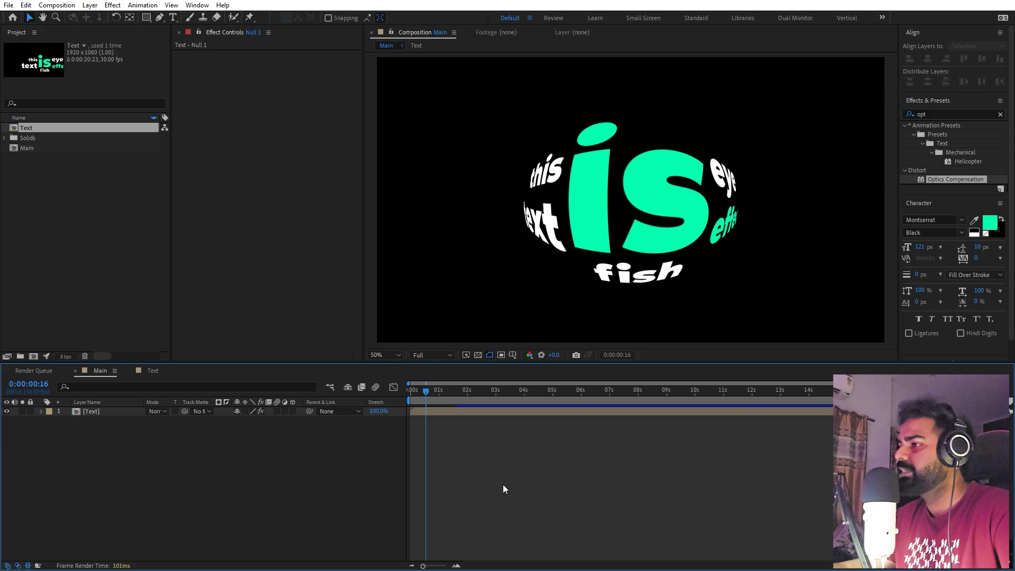
# Step: In the Text comp, show the coral rectangle and start Scale keyframes on Null 1 alongside Position
pyautogui.click(163, 372)
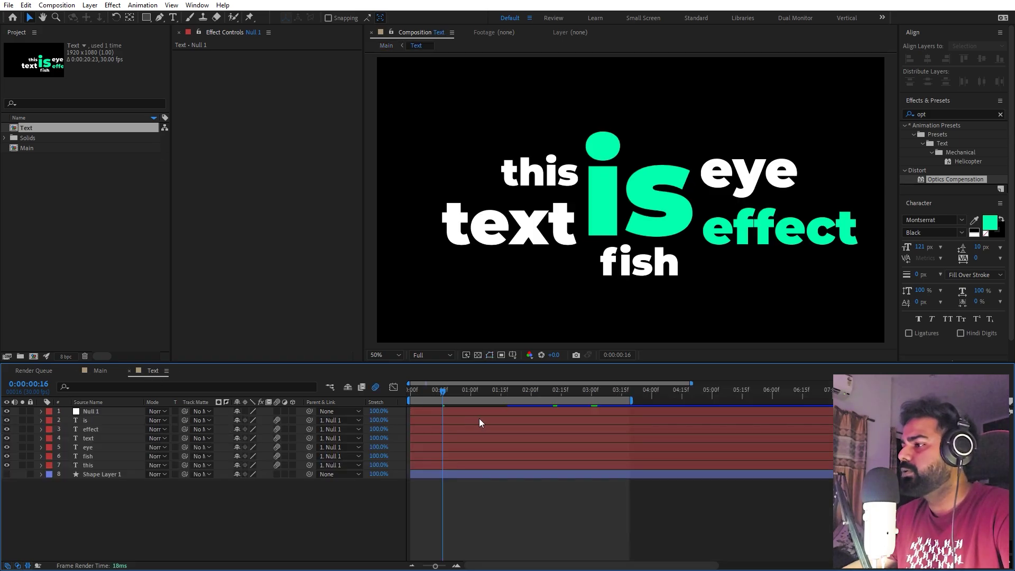
pyautogui.click(6, 474)
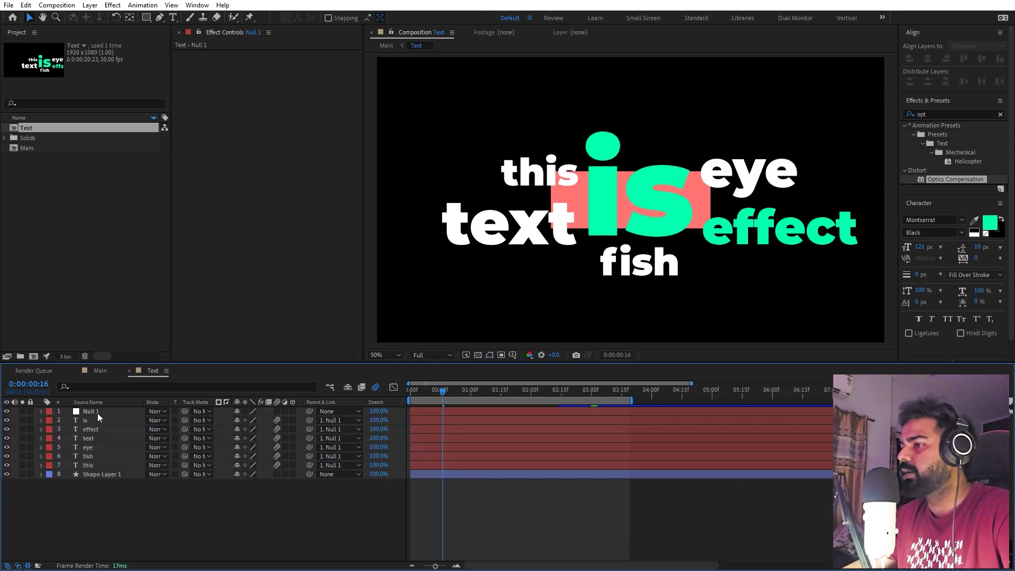
pyautogui.click(97, 413)
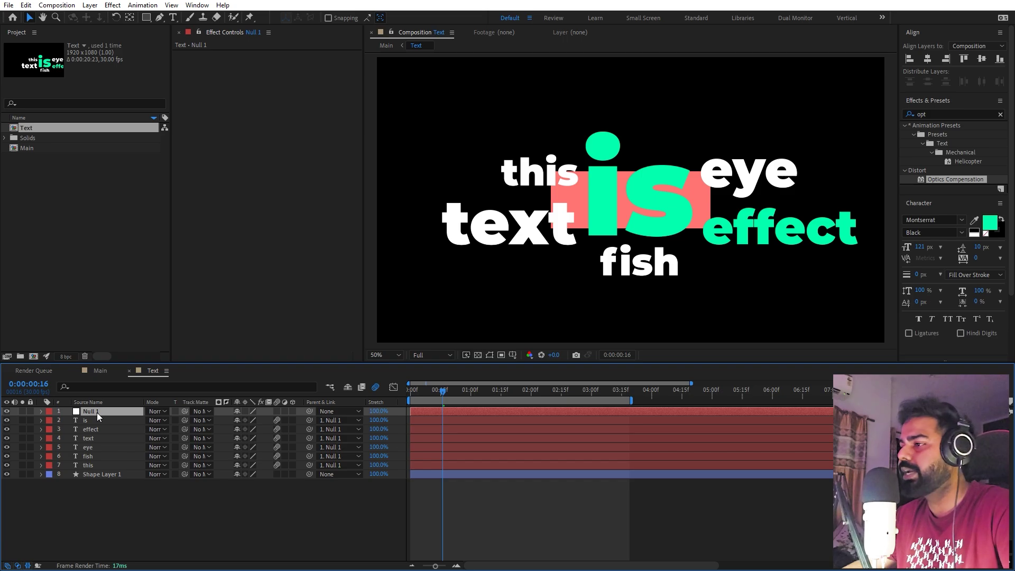
pyautogui.press('s')
pyautogui.click(69, 421)
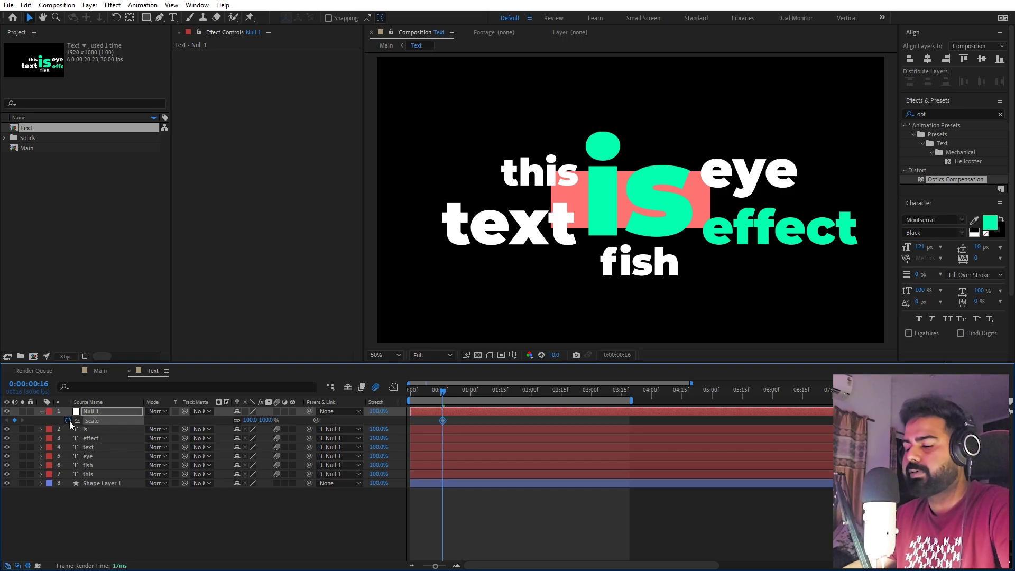
pyautogui.hotkey('shift', 'p')
pyautogui.moveTo(442, 431); pyautogui.dragTo(412, 431)
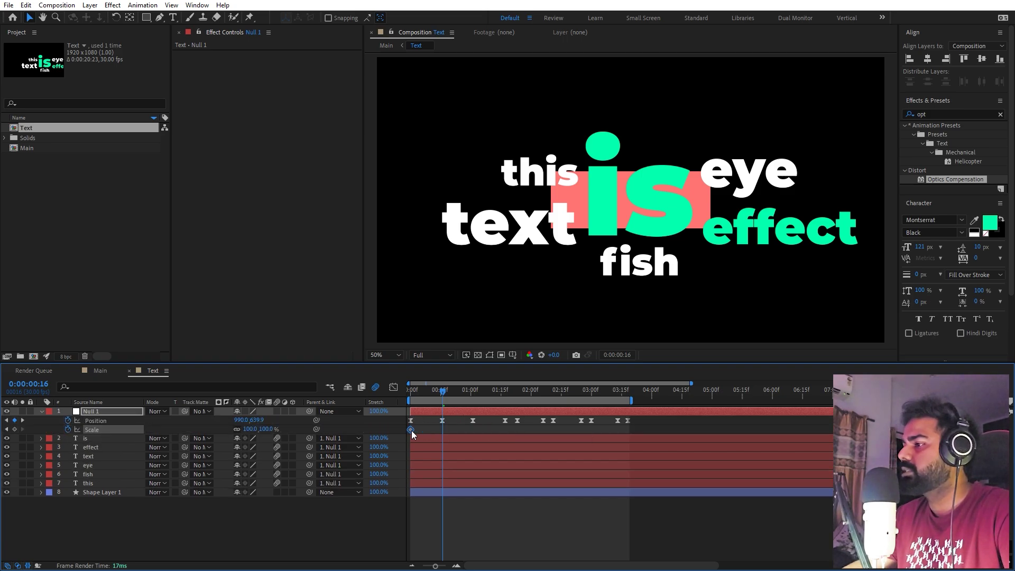
# Step: Scale the word cloud to 254% and slide it right at 0f, then set 100% at 16f
pyautogui.press('Home')
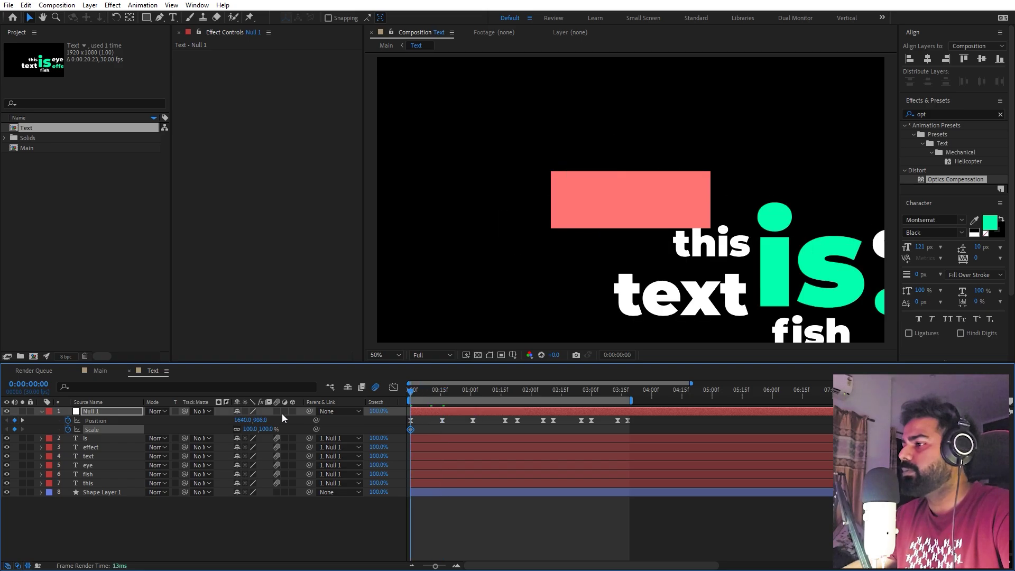
pyautogui.moveTo(250, 430); pyautogui.dragTo(338, 439)
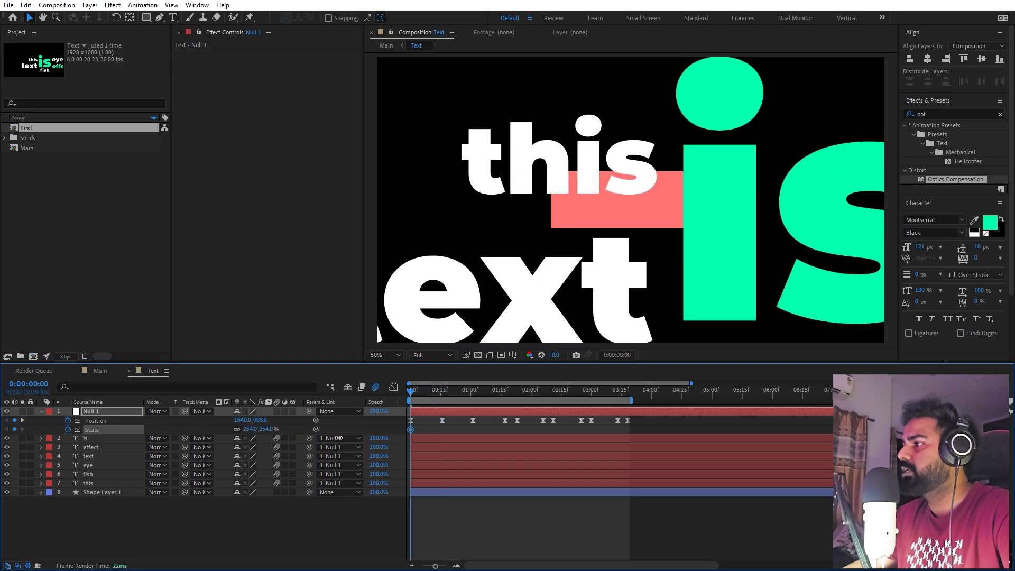
pyautogui.moveTo(236, 421); pyautogui.dragTo(521, 398)
pyautogui.moveTo(428, 394); pyautogui.dragTo(441, 395)
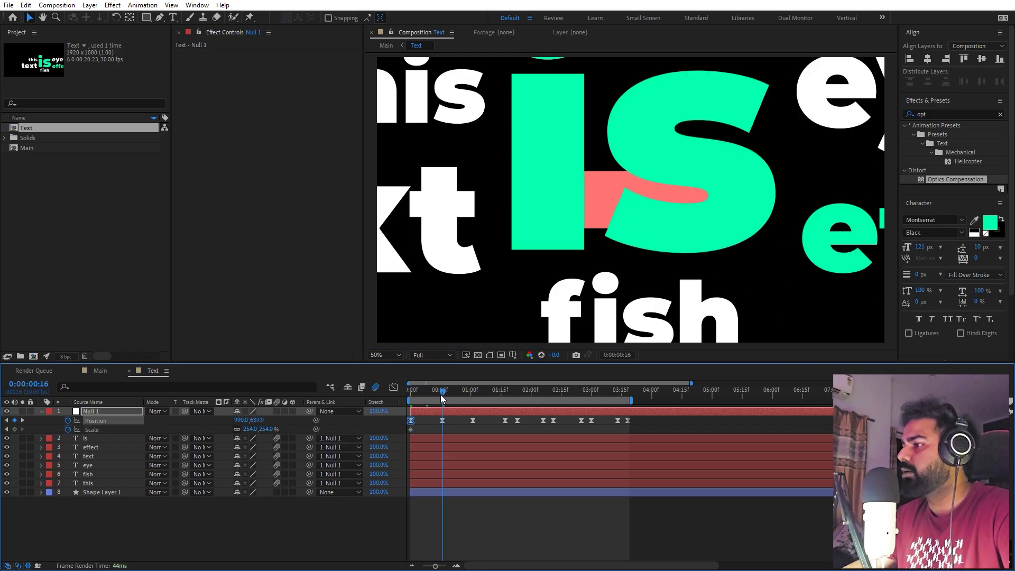
pyautogui.write('100')
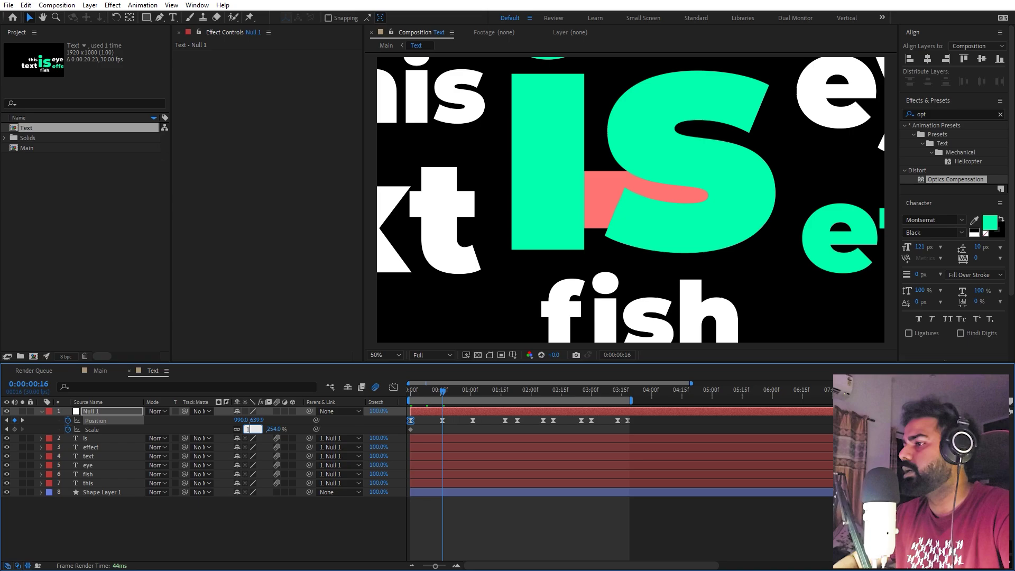
pyautogui.press('Return')
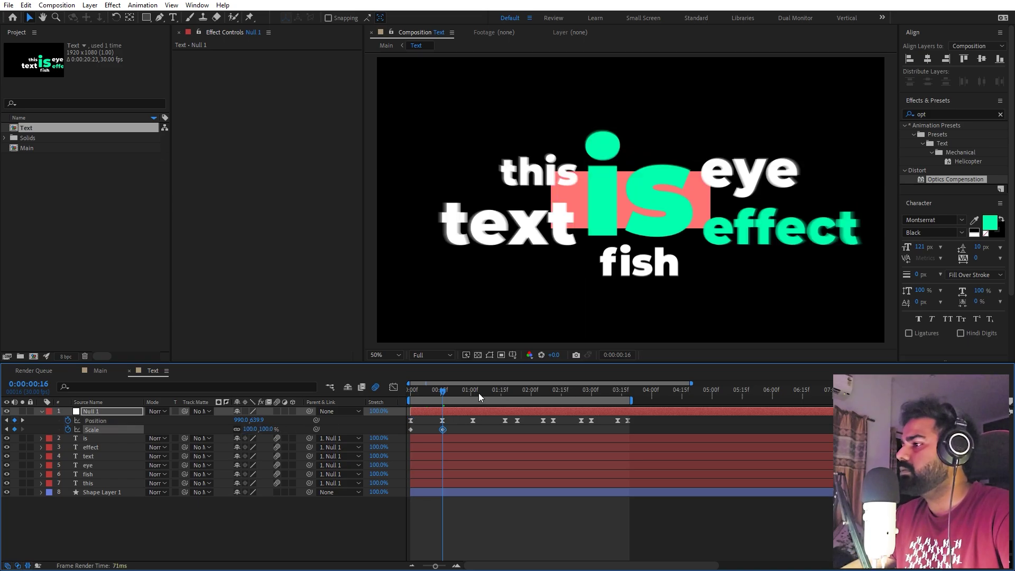
# Step: Scale to 305% framing 'fish' at 1:01, then shrink slightly and frame 'eye' at 1:17
pyautogui.click(473, 395)
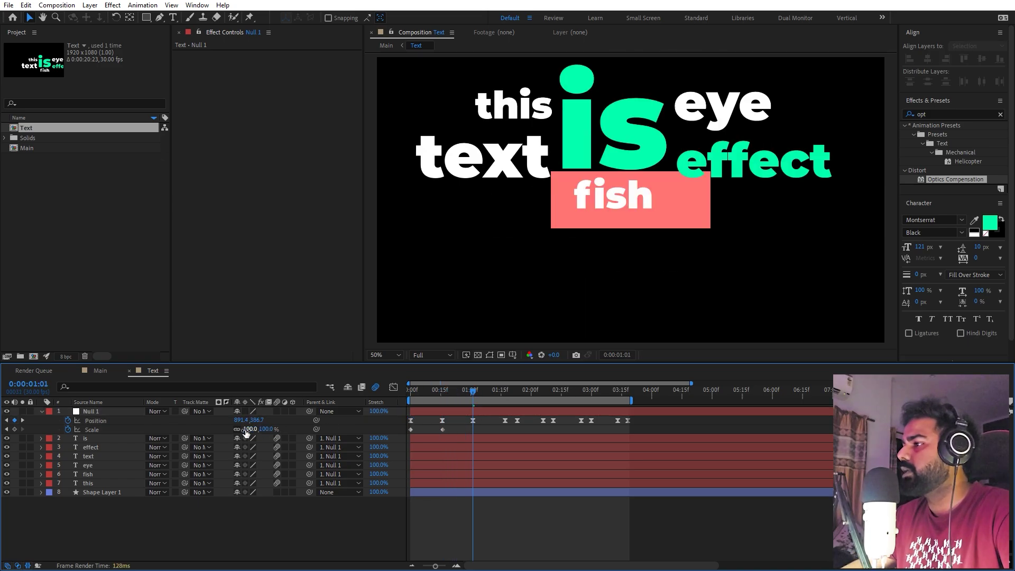
pyautogui.moveTo(245, 431); pyautogui.dragTo(354, 431)
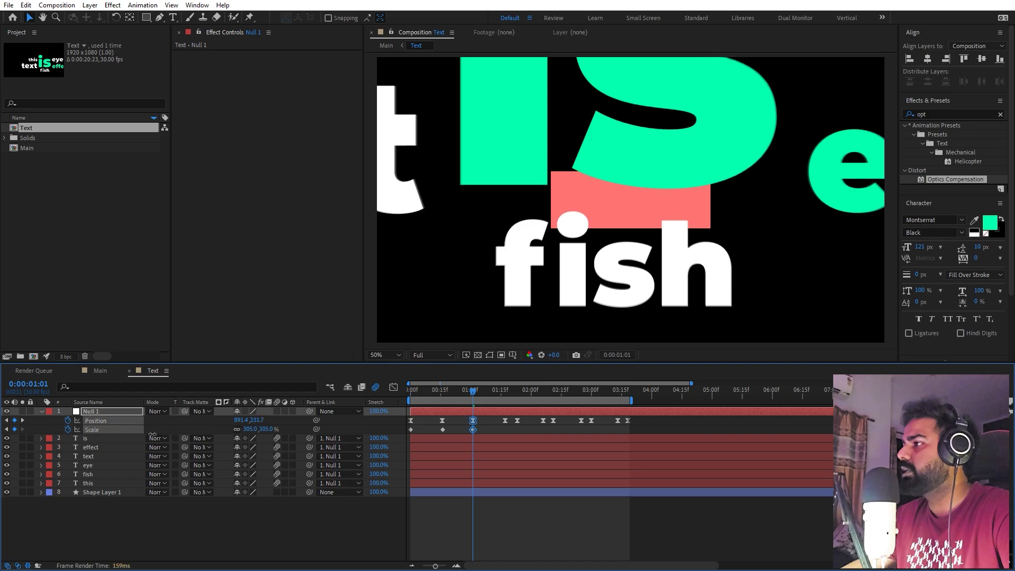
pyautogui.moveTo(258, 421); pyautogui.dragTo(290, 425)
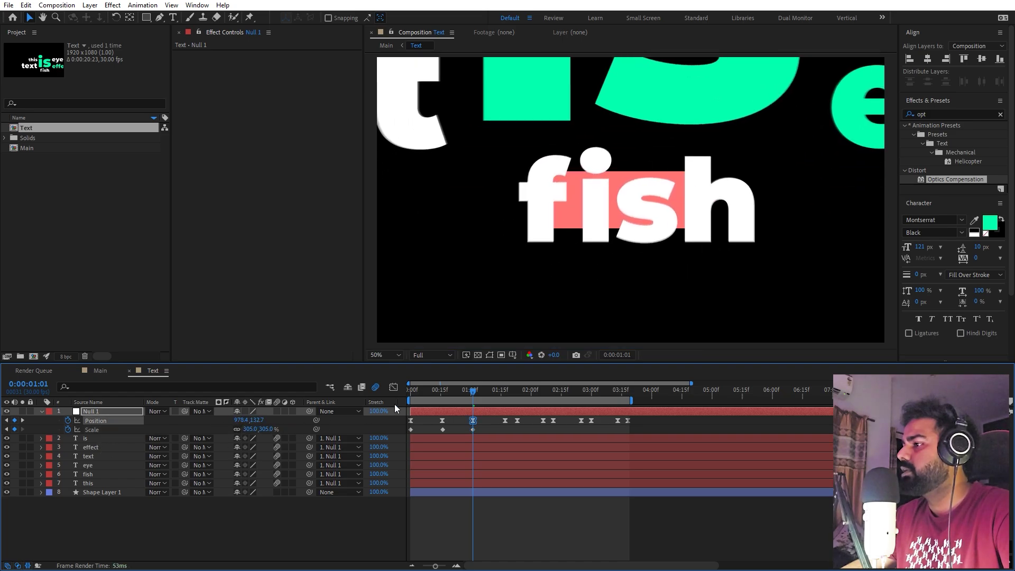
pyautogui.moveTo(474, 398); pyautogui.dragTo(506, 399)
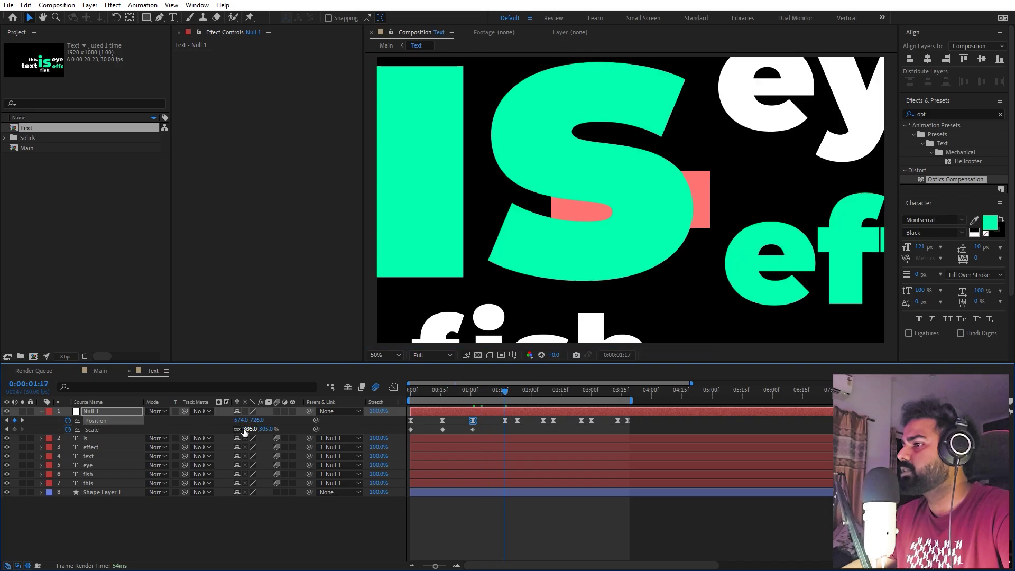
pyautogui.moveTo(243, 427); pyautogui.dragTo(178, 446)
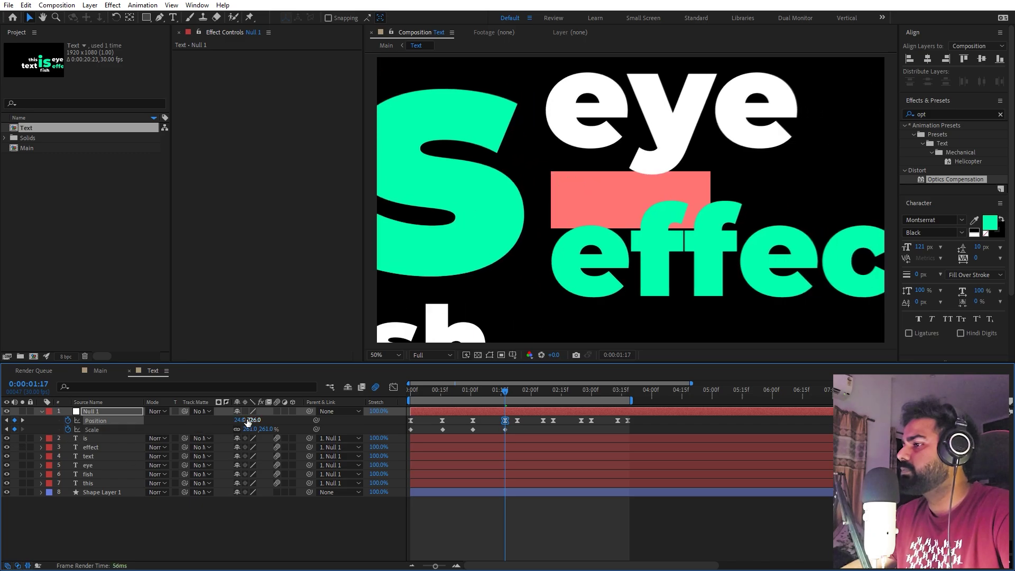
pyautogui.moveTo(248, 421); pyautogui.dragTo(189, 434)
pyautogui.moveTo(270, 424); pyautogui.dragTo(274, 429)
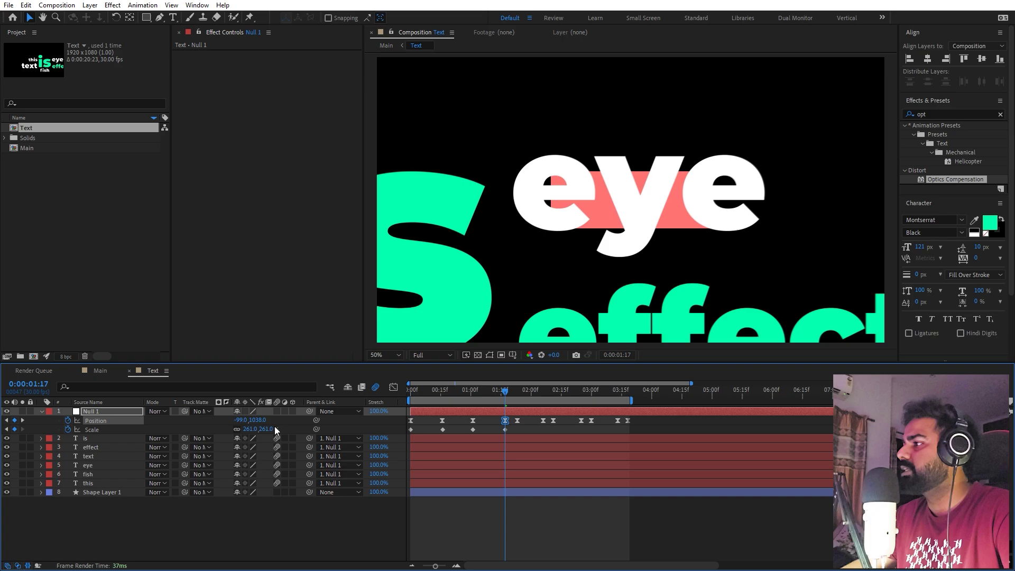
# Step: Select all five Scale keyframes and view their speed graph
pyautogui.moveTo(505, 390); pyautogui.dragTo(543, 396)
pyautogui.click(505, 430)
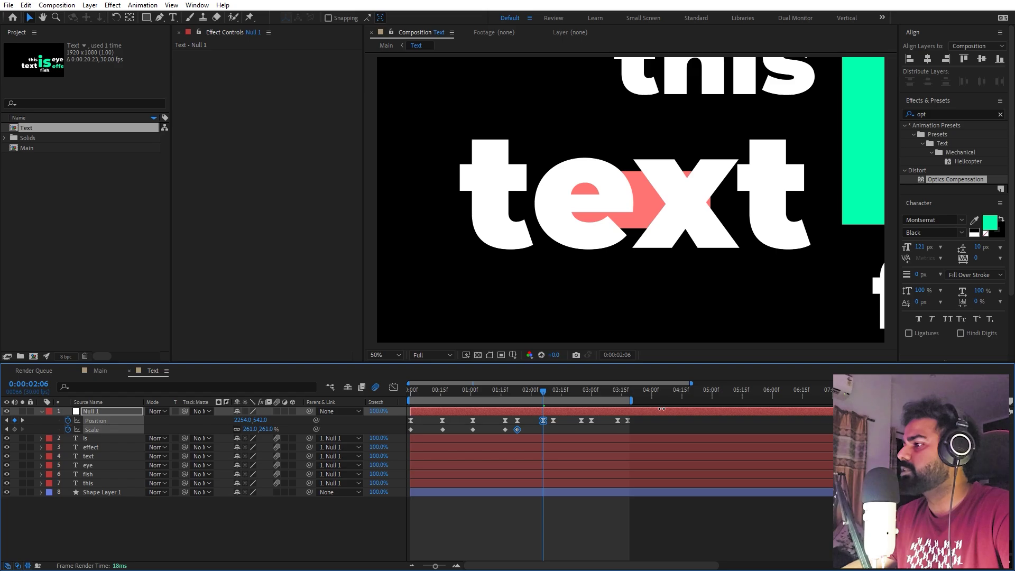
pyautogui.click(521, 439)
pyautogui.moveTo(537, 429); pyautogui.dragTo(385, 440)
pyautogui.click(393, 387)
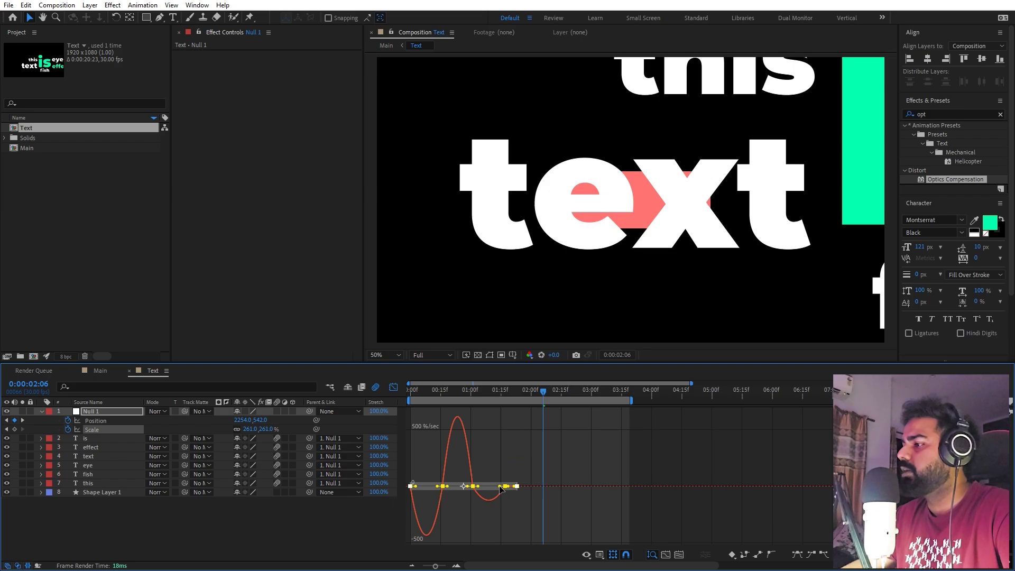
# Step: Sharpen the Scale keyframes' easing in the Graph Editor, return to the start, and hide the coral rectangle
pyautogui.moveTo(500, 485); pyautogui.dragTo(440, 411)
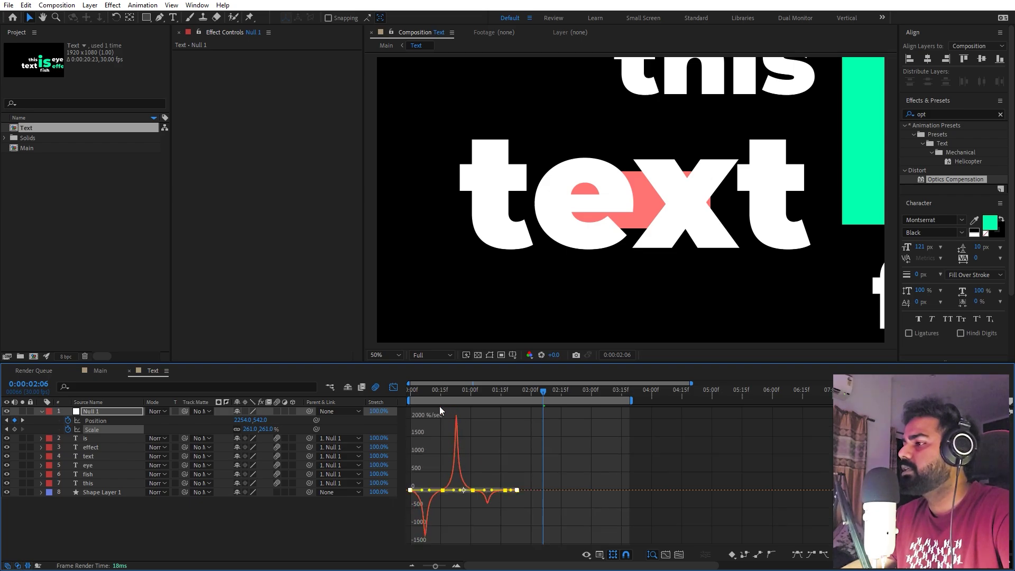
pyautogui.press('Home')
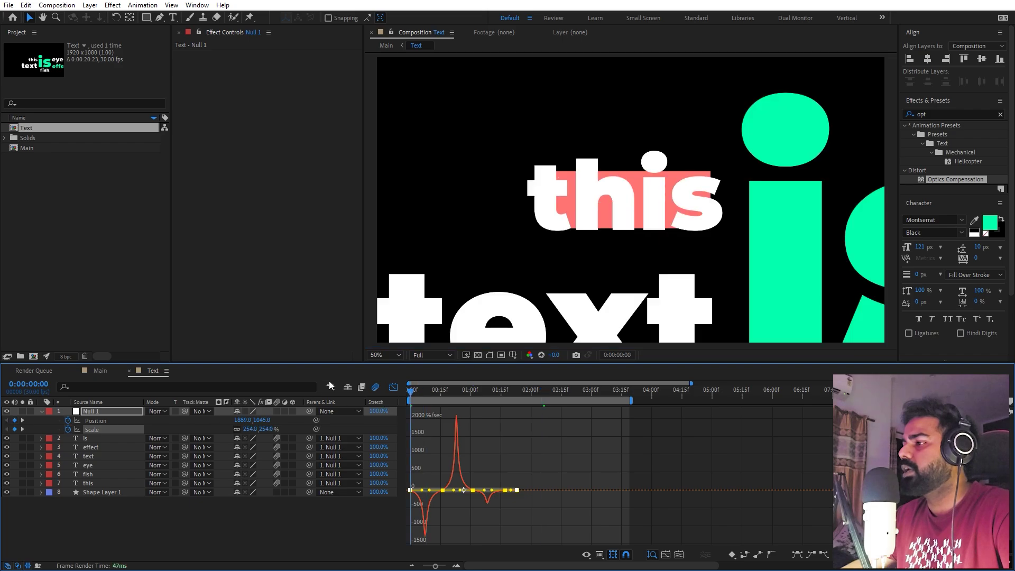
pyautogui.click(7, 492)
pyautogui.click(99, 371)
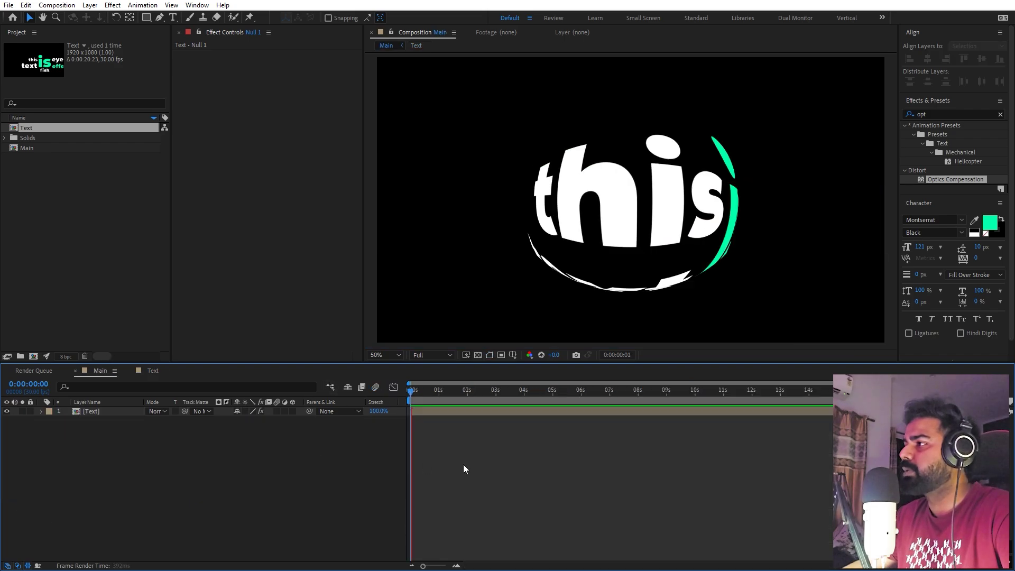
pyautogui.press('space')
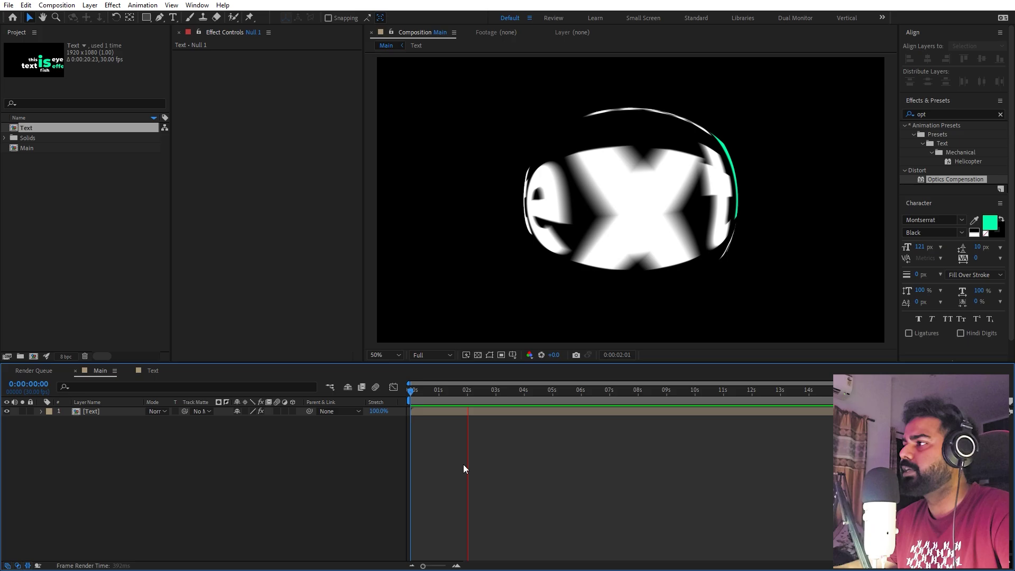
pyautogui.click(439, 391)
pyautogui.moveTo(439, 390); pyautogui.dragTo(437, 390)
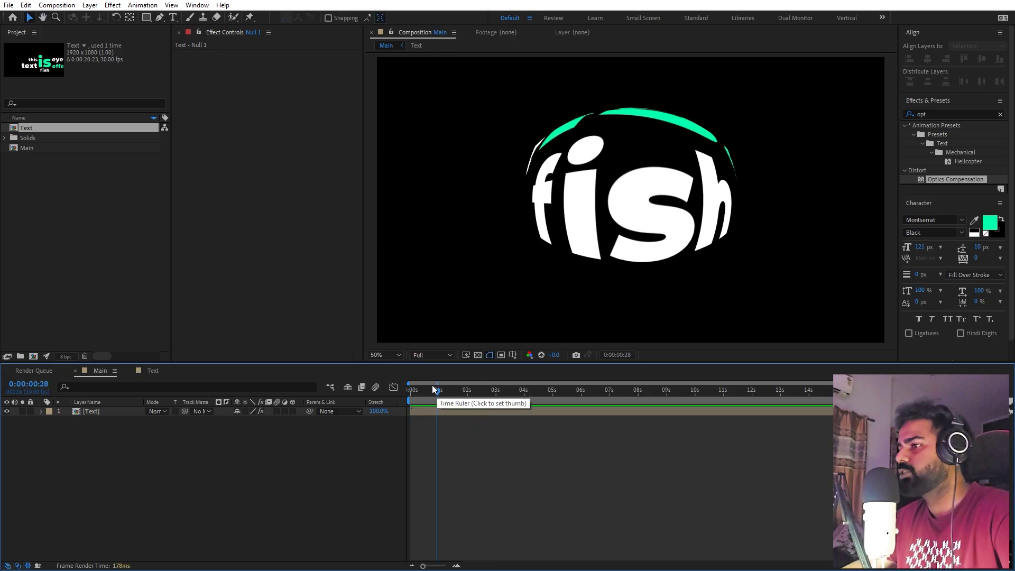
pyautogui.click(153, 371)
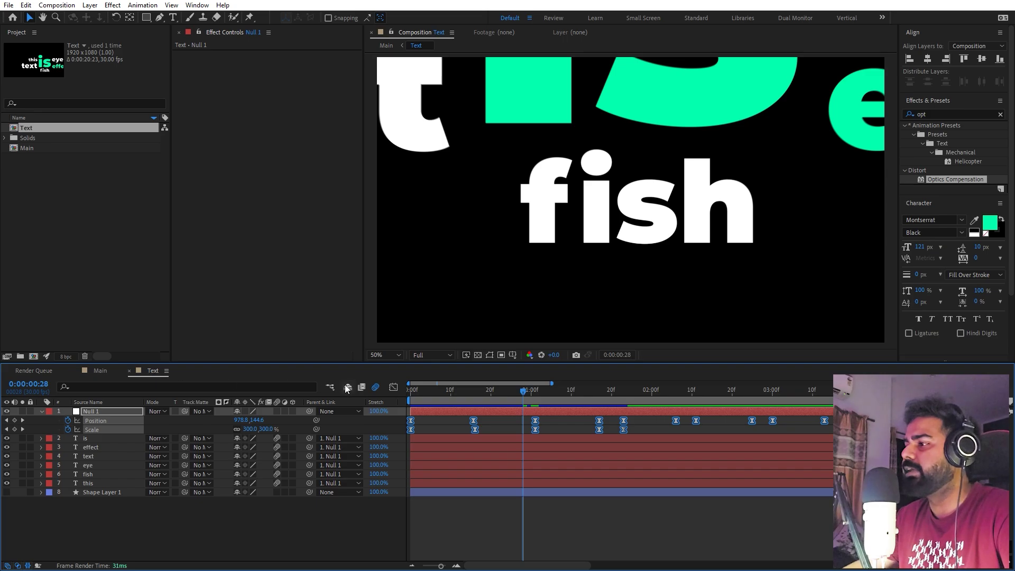
pyautogui.hotkey('shift', 'Escape')
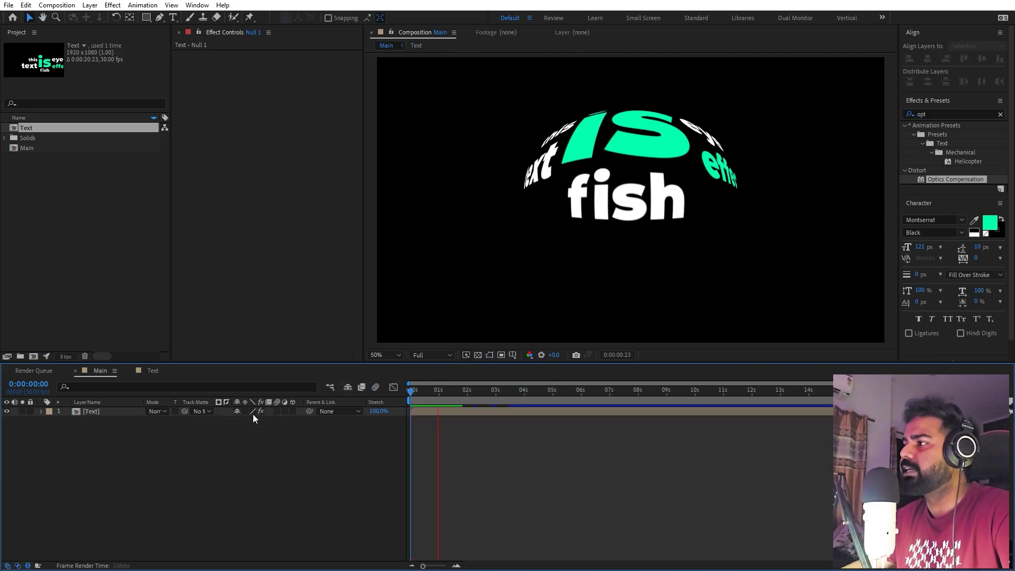
pyautogui.press('space')
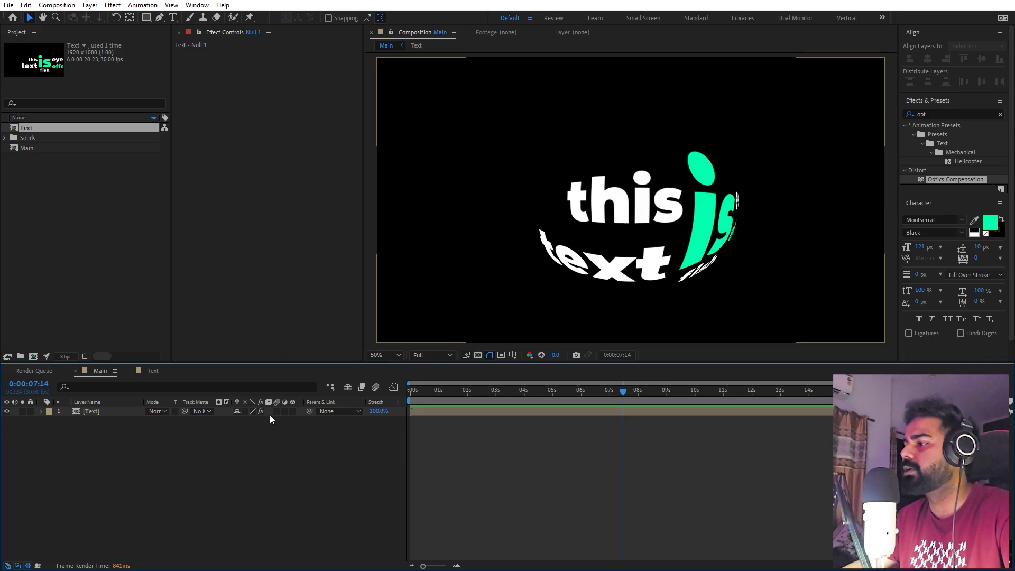
pyautogui.press('Home')
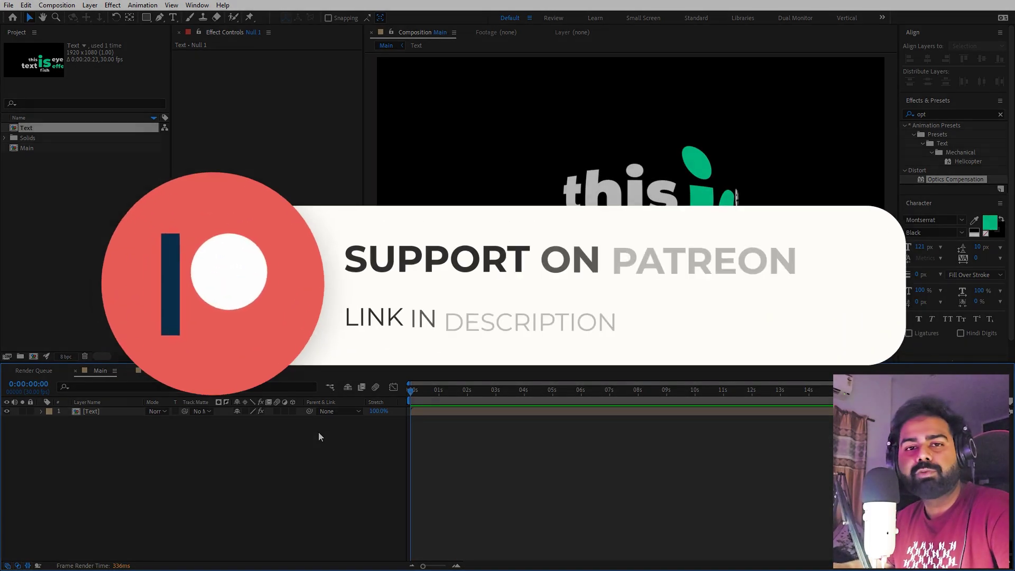